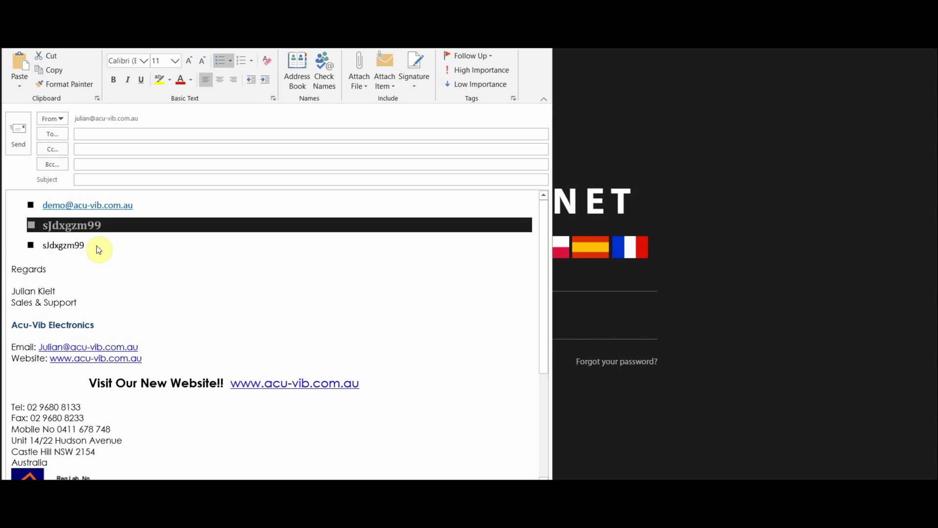
- Bring the filled-in SvanNET login page in front of the Outlook message
click(806, 315)
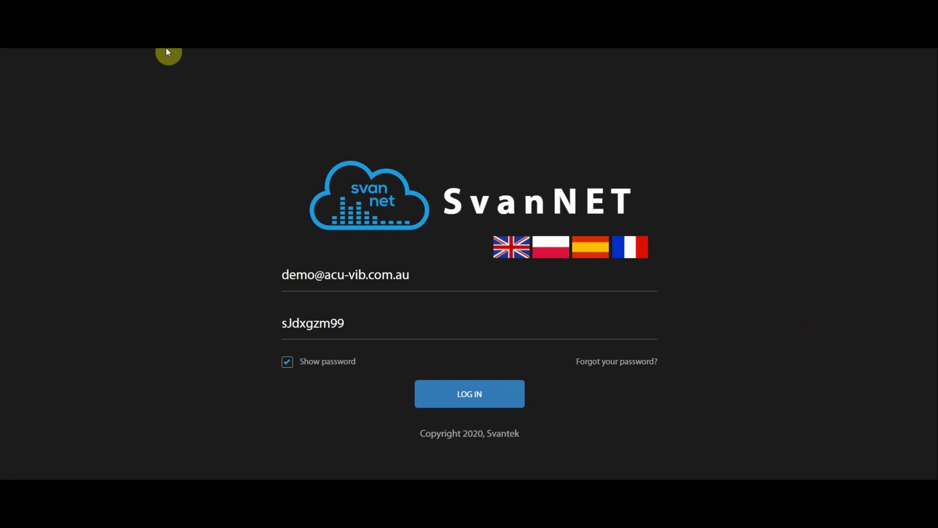
- Log in with the demo account, save the browser password, and accept administrator access to Acu-Vib Test Project
click(425, 324)
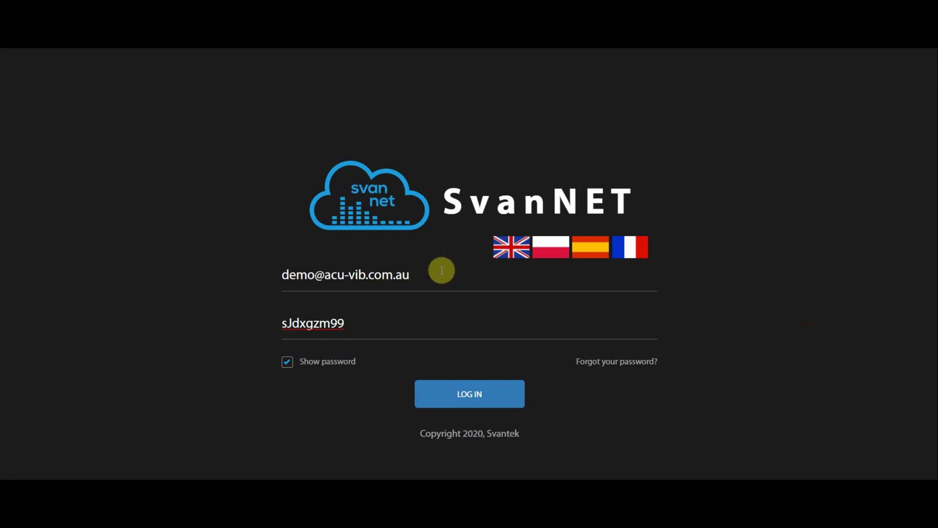
click(482, 394)
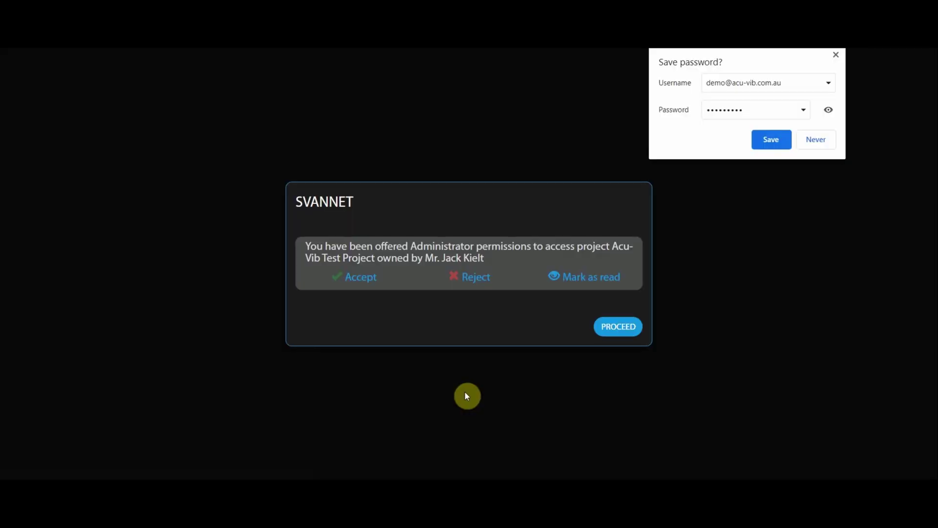
click(778, 145)
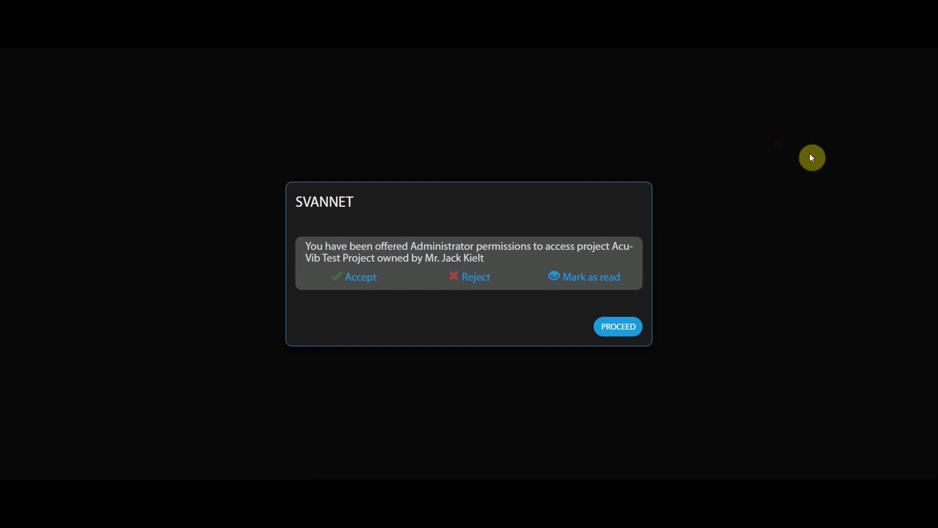
click(367, 282)
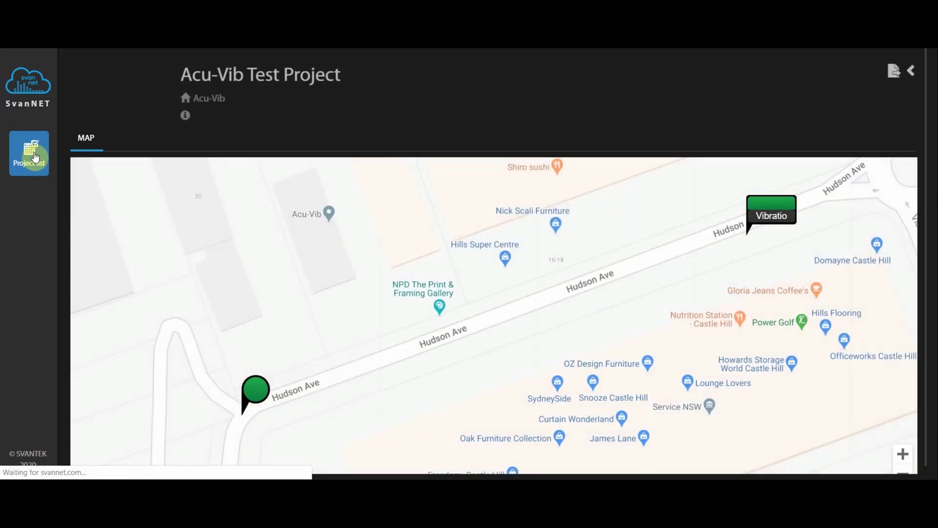
- Open Acu-Vib Test Project's status view and check SOUND LOG 1: 100% battery on mains, measurement stopped
click(19, 141)
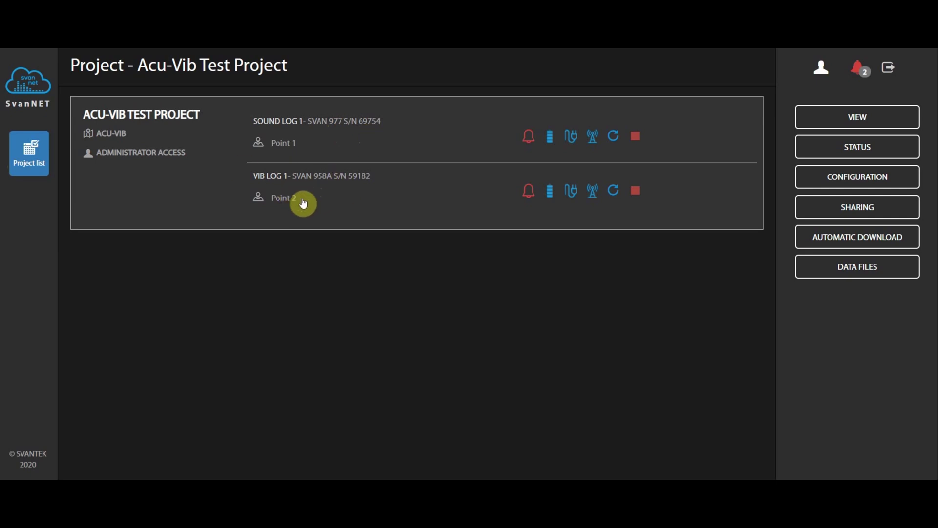
click(338, 144)
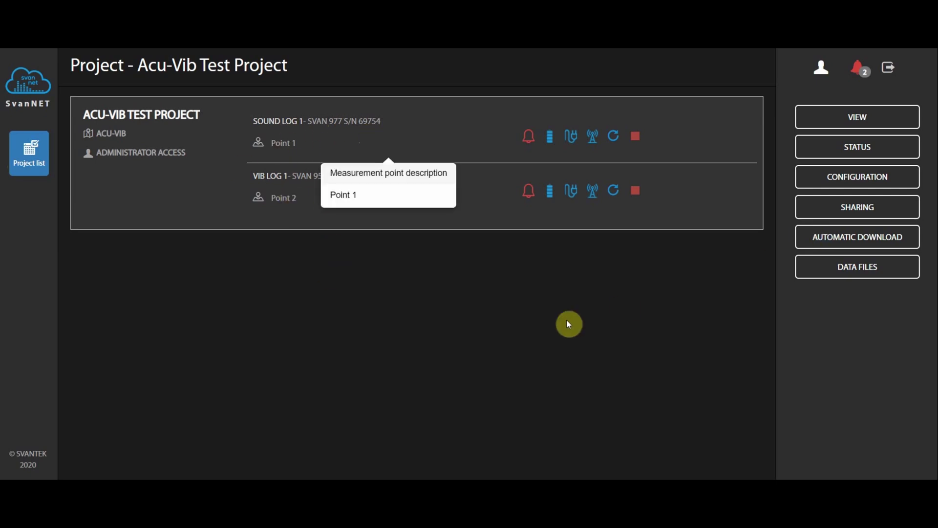
click(855, 143)
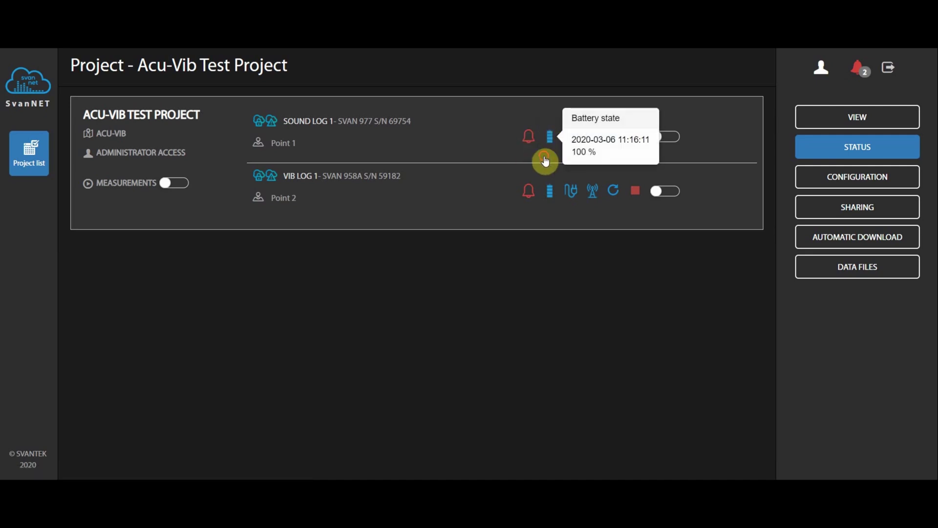
mouse_move(575, 140)
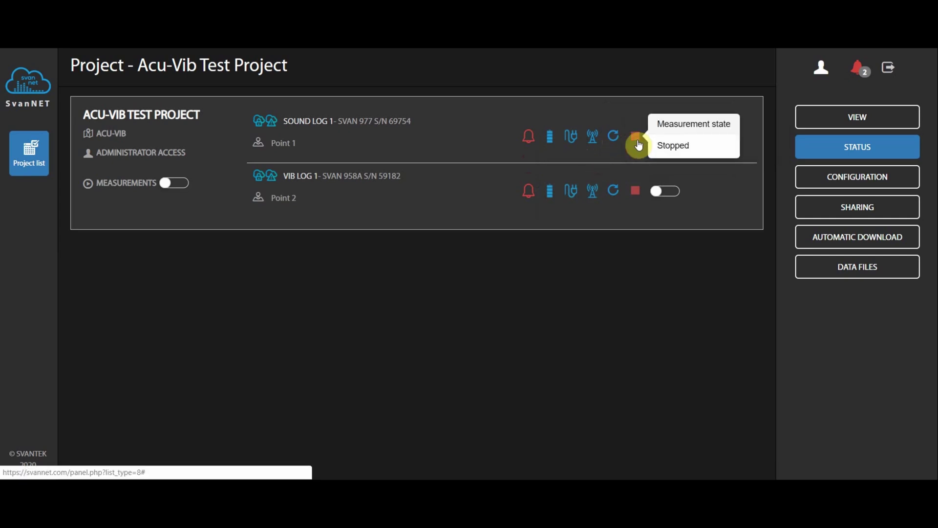
mouse_move(341, 138)
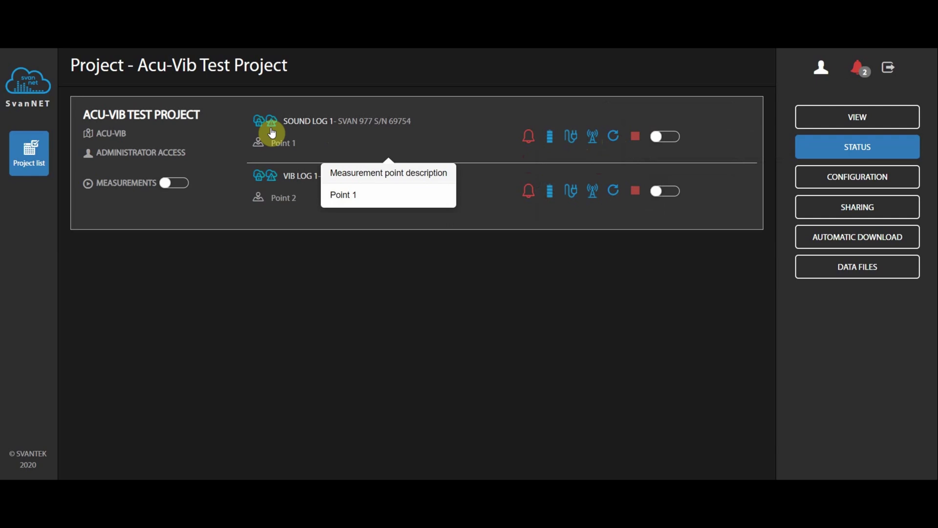
- Check Sound Log 1's connection log, then open the SOUND LOG 1 Status log from the project status view
click(257, 126)
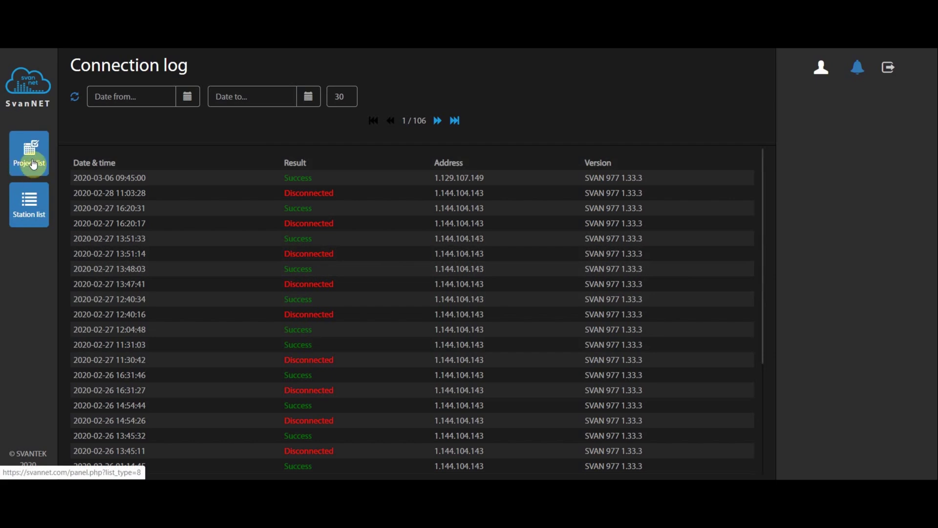
click(33, 164)
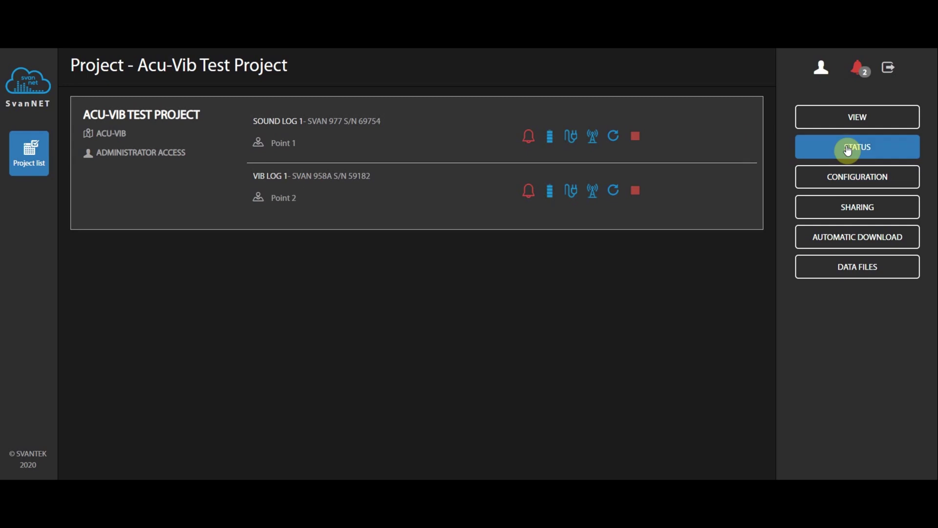
click(849, 147)
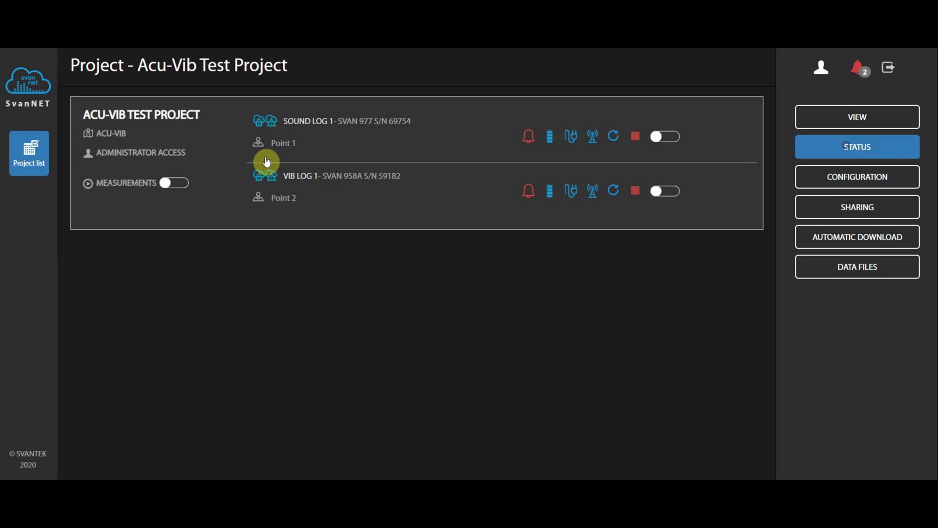
click(273, 124)
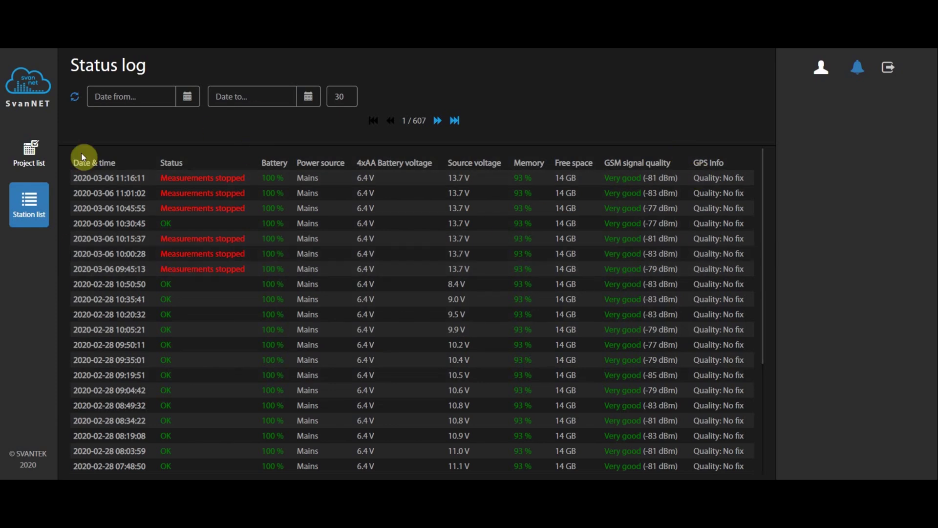
- Switch on measurements for the project so Sound Log 1 and Vib Log 1 both report Running
click(28, 154)
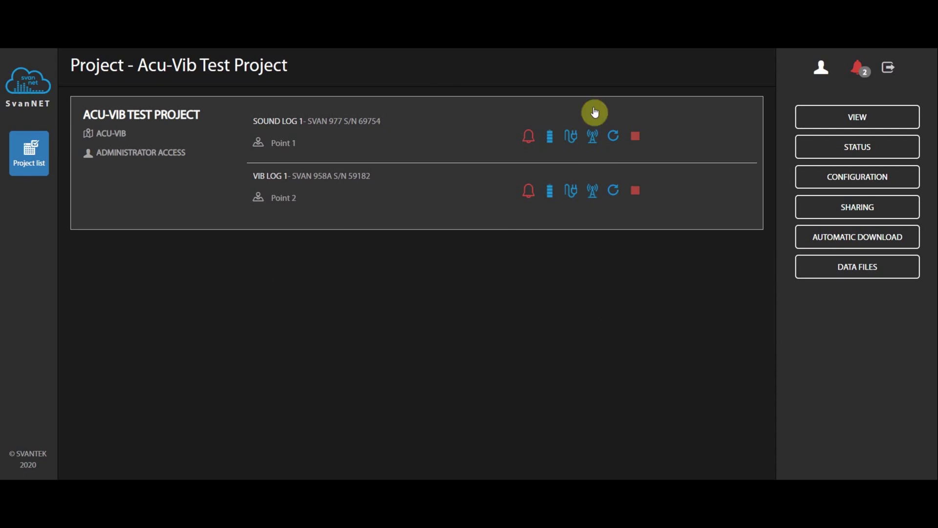
click(814, 148)
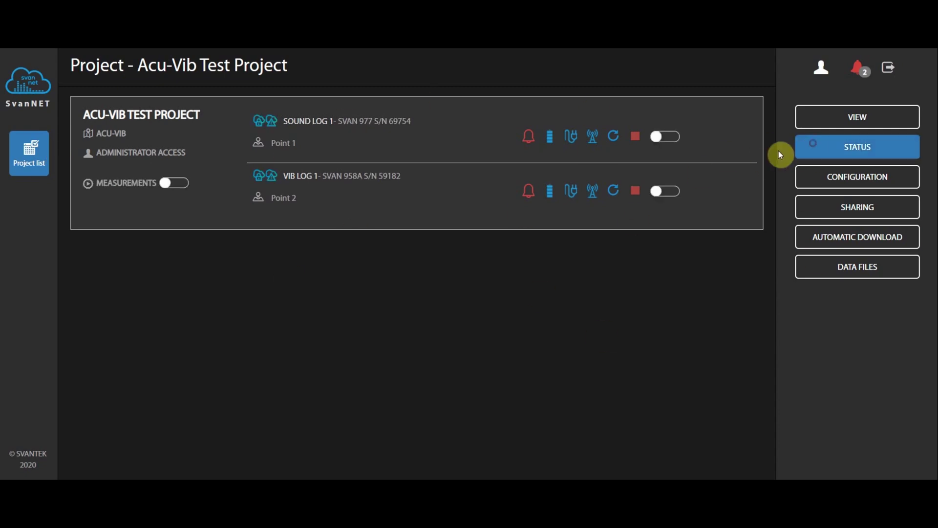
click(175, 184)
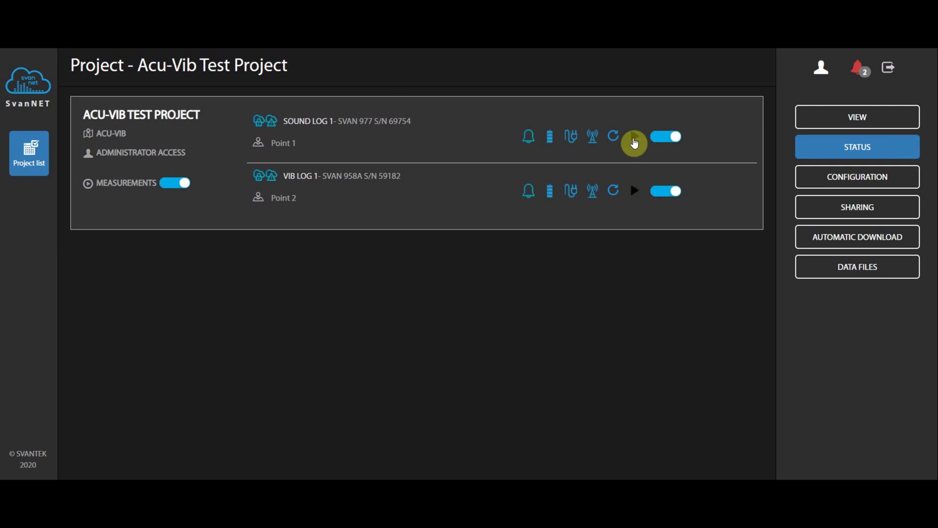
mouse_move(633, 143)
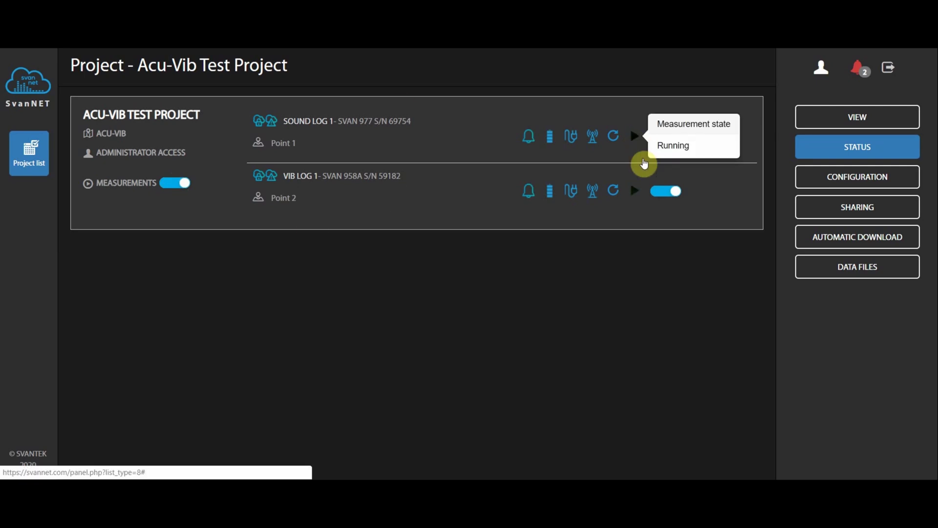
mouse_move(636, 193)
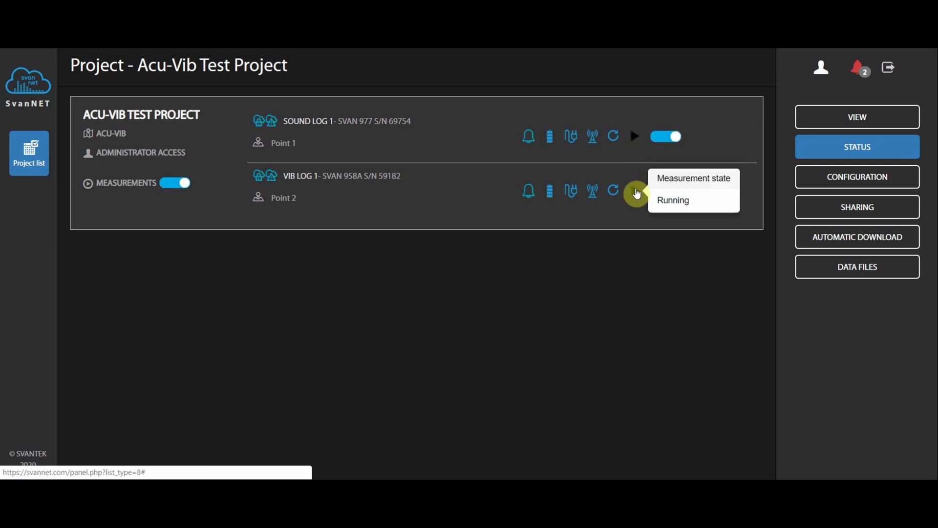
click(872, 184)
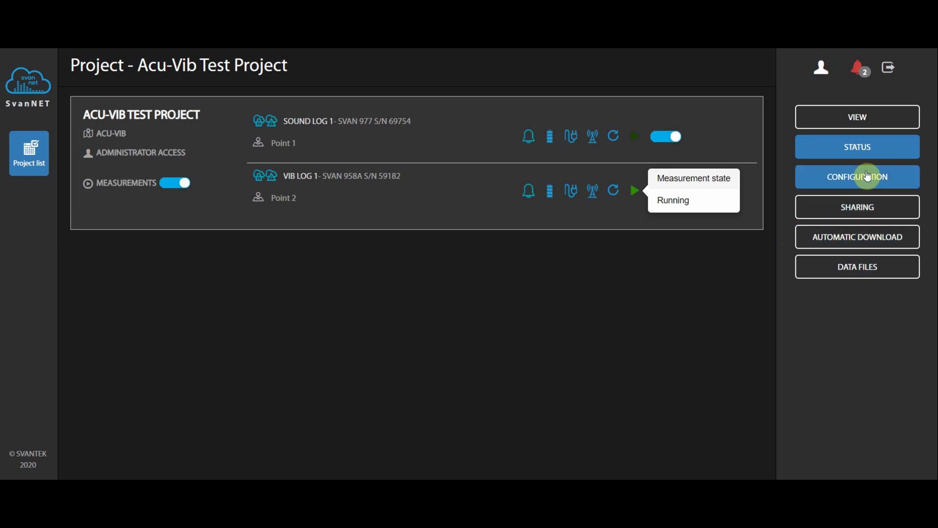
- Review the project's parameters in the configuration view and close them without changes
click(867, 177)
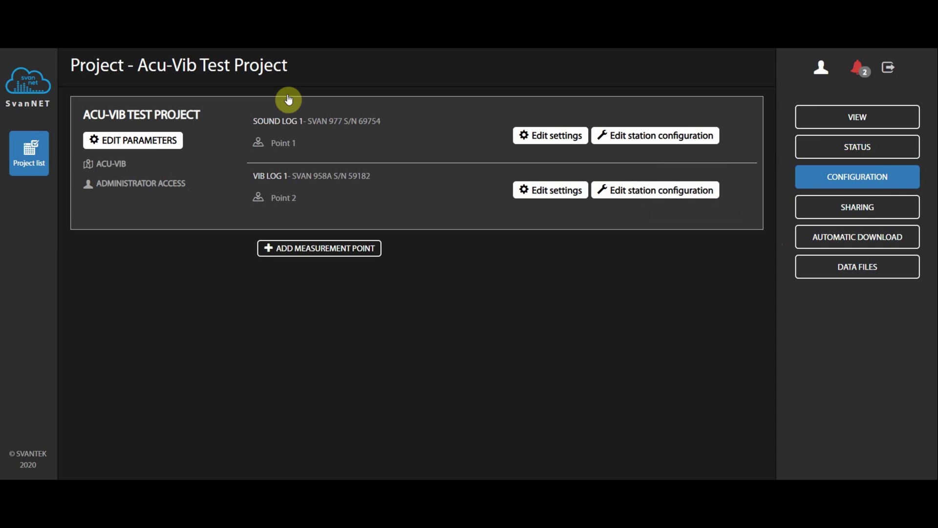
click(156, 147)
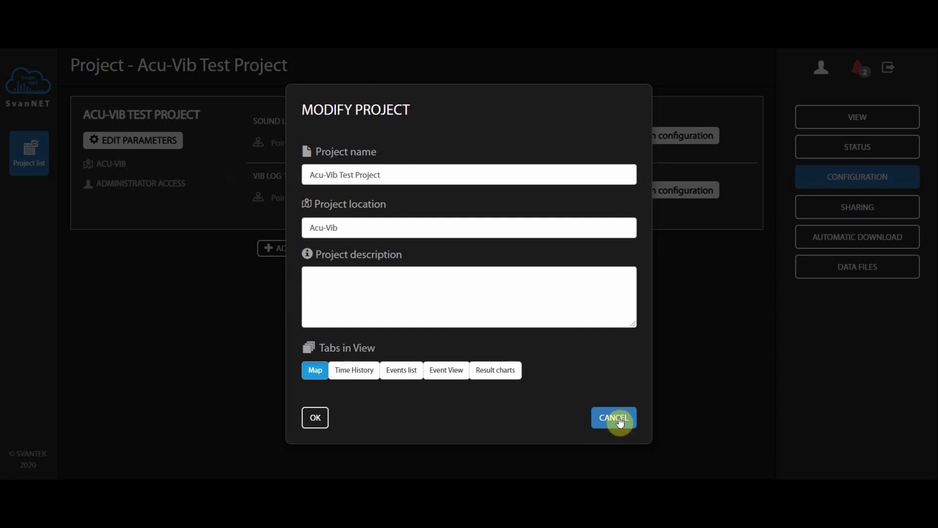
click(617, 423)
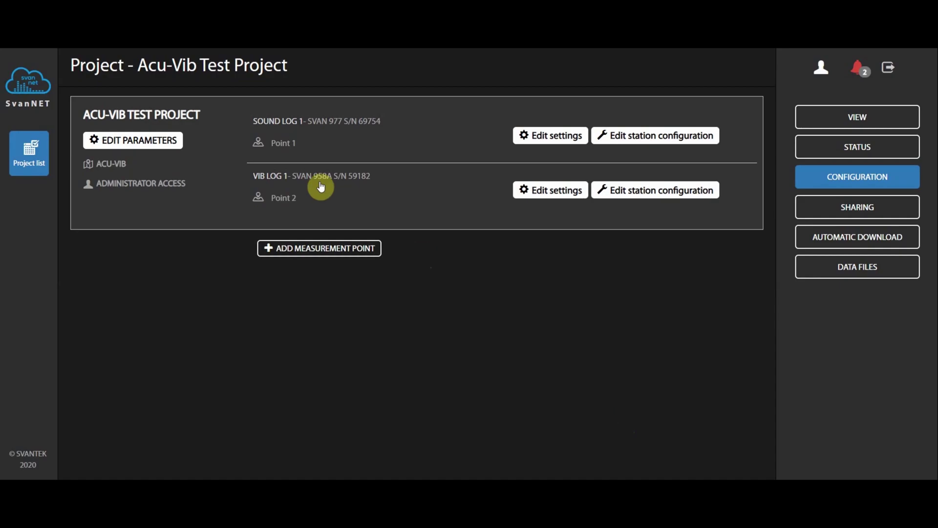
- Keep Sound Log 1's measurement point on station Acu-Vib (SVAN 977 S/N 69754) and save it
click(535, 137)
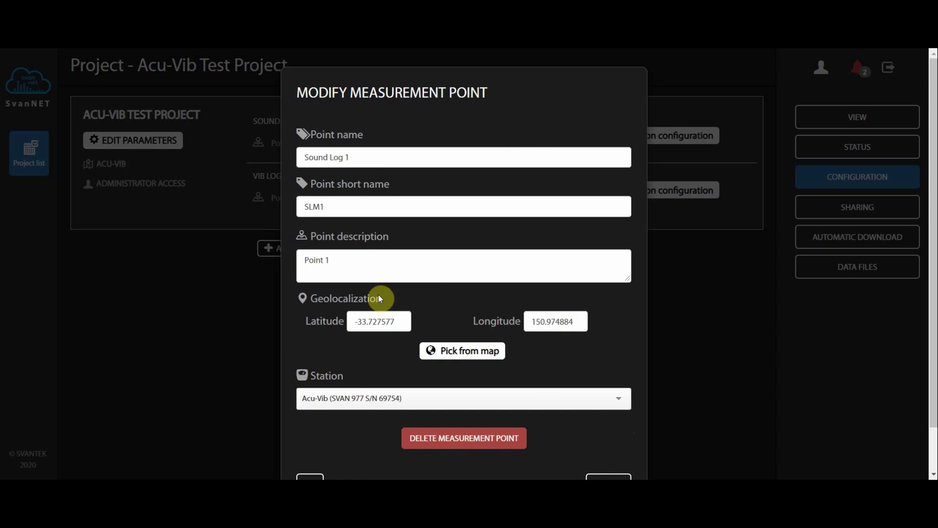
click(567, 406)
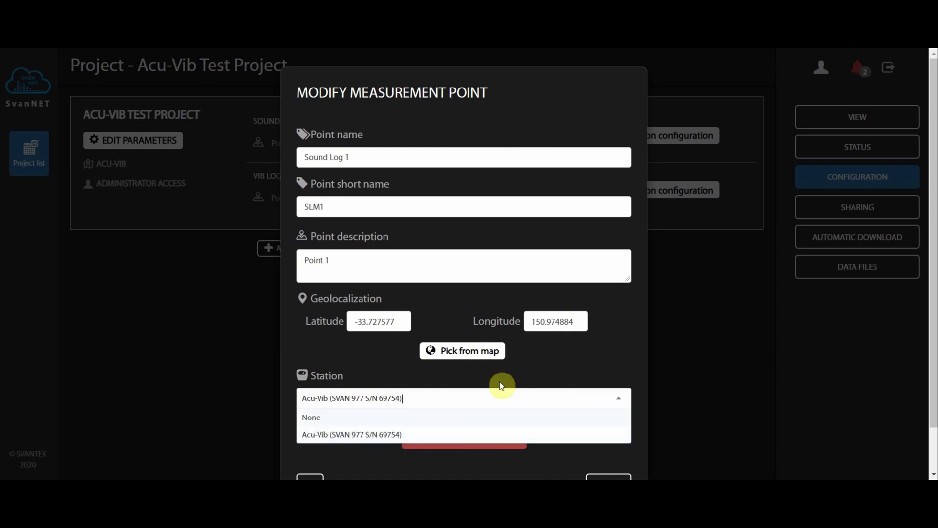
click(554, 371)
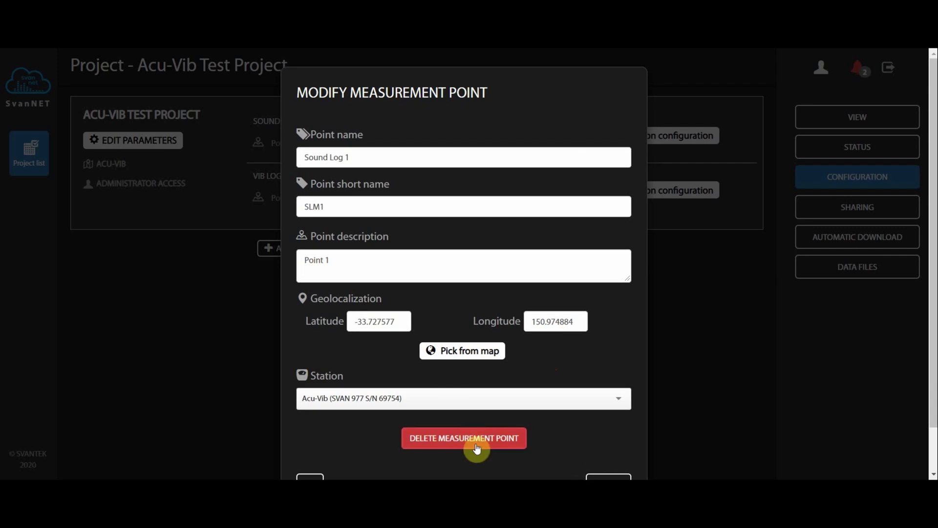
click(470, 401)
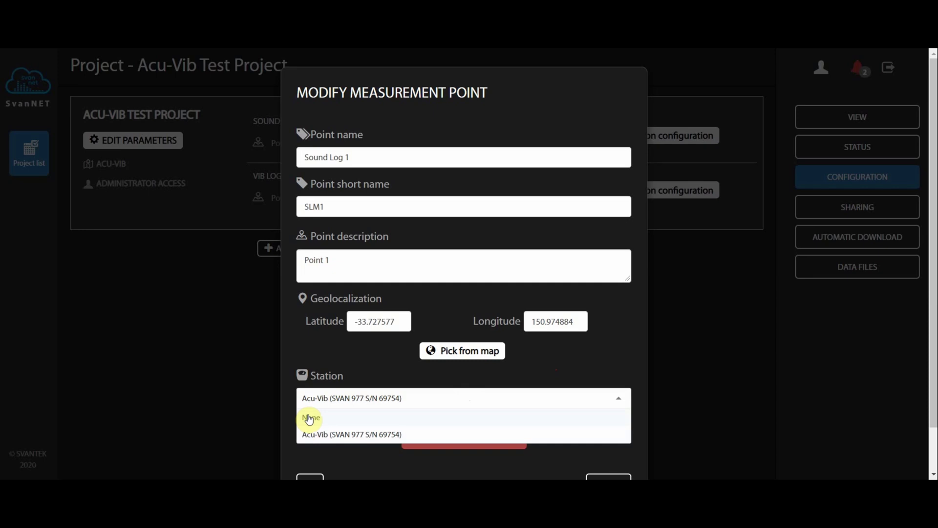
click(549, 372)
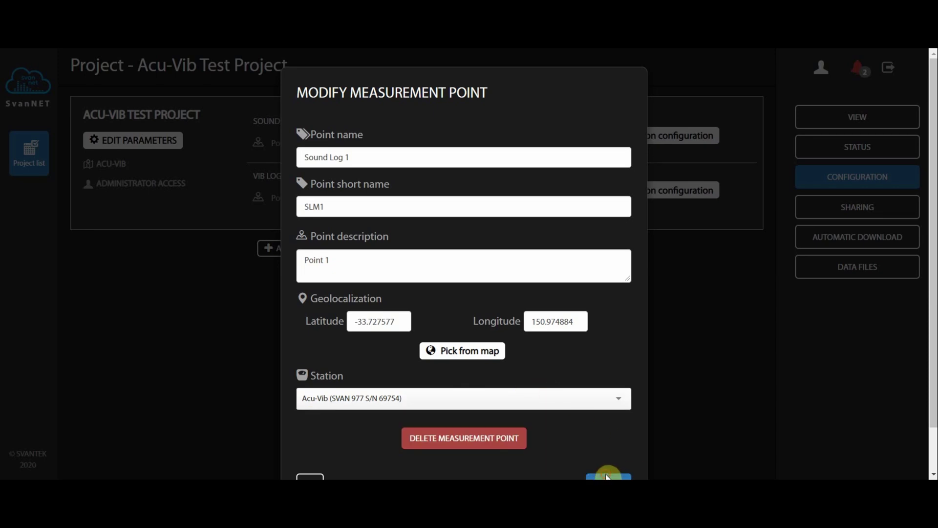
click(608, 477)
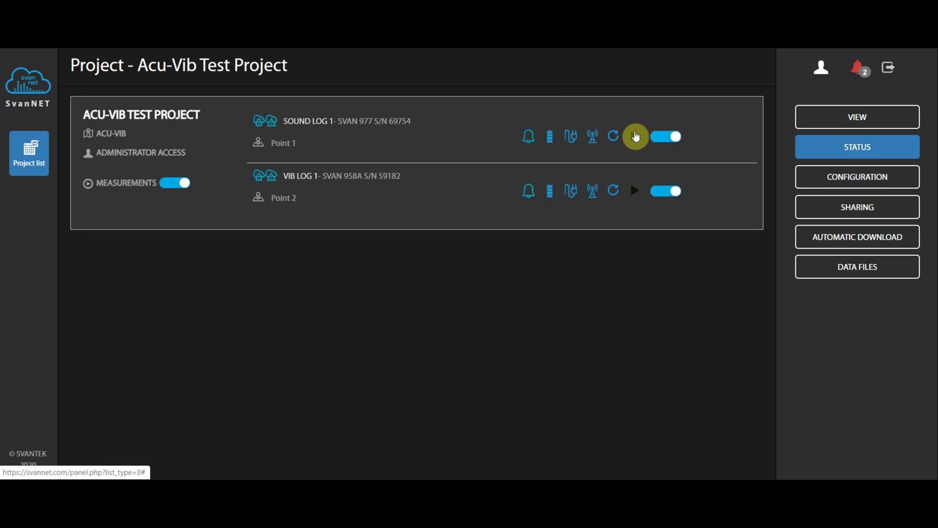
- Set the SVAN 958A measurement function to Ground Vibration, leaving start sync off and spectrum type None
click(635, 136)
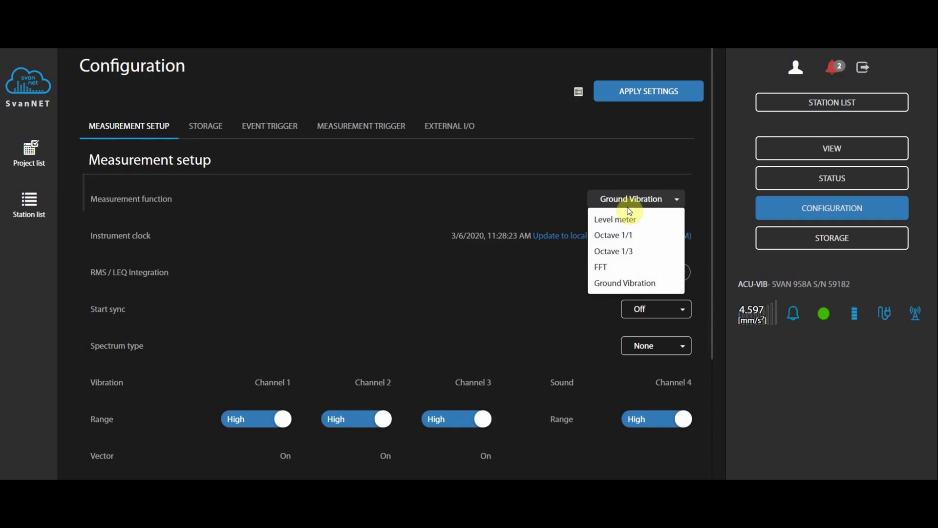
click(633, 283)
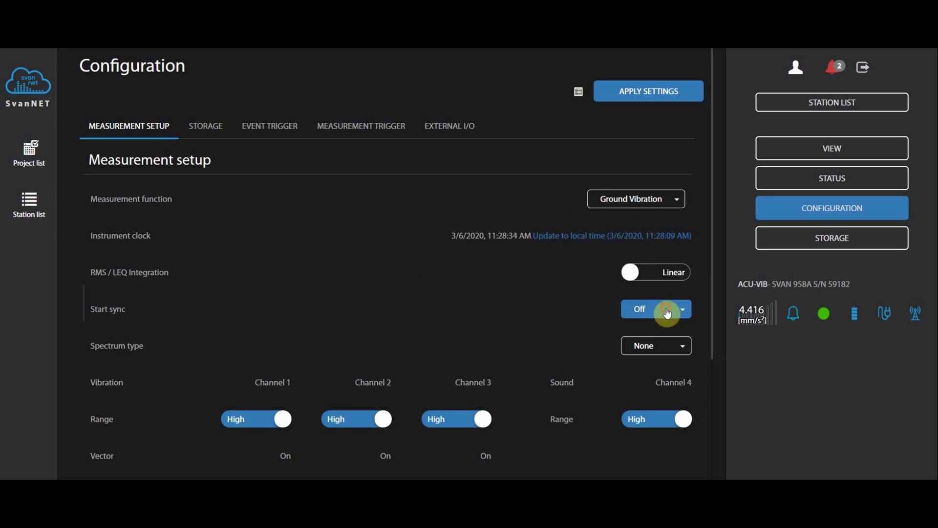
click(638, 309)
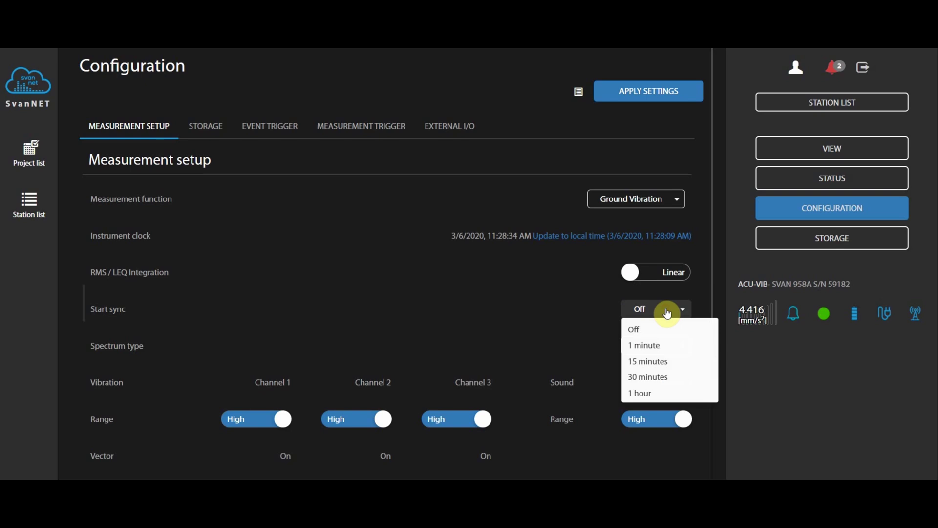
click(461, 315)
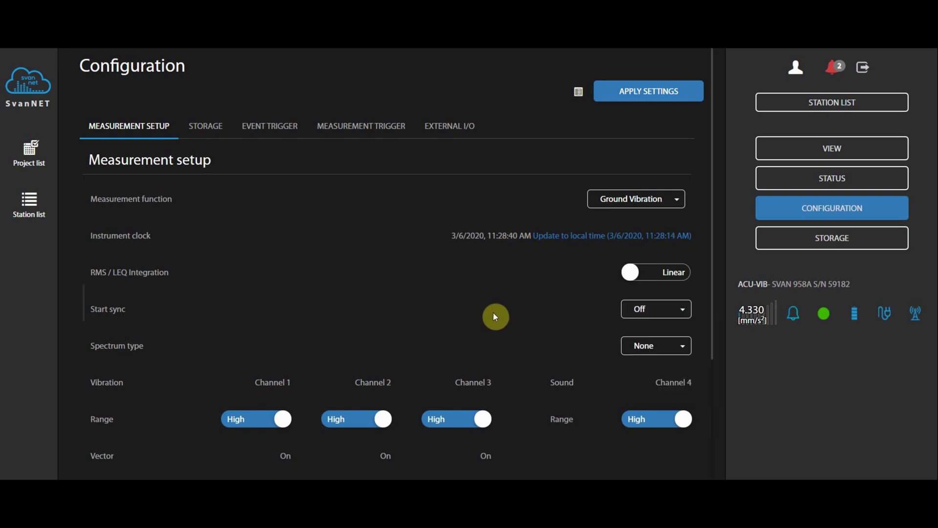
scroll(470, 372, down, 2)
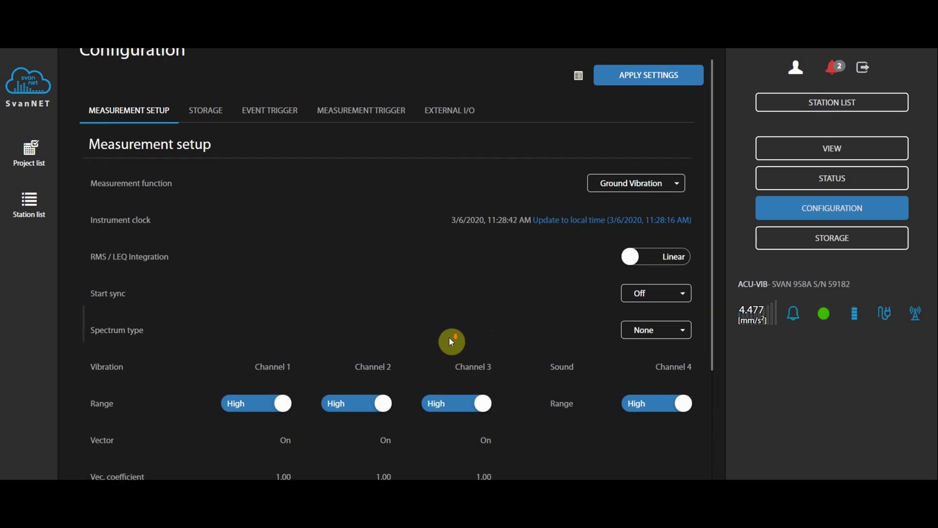
click(653, 227)
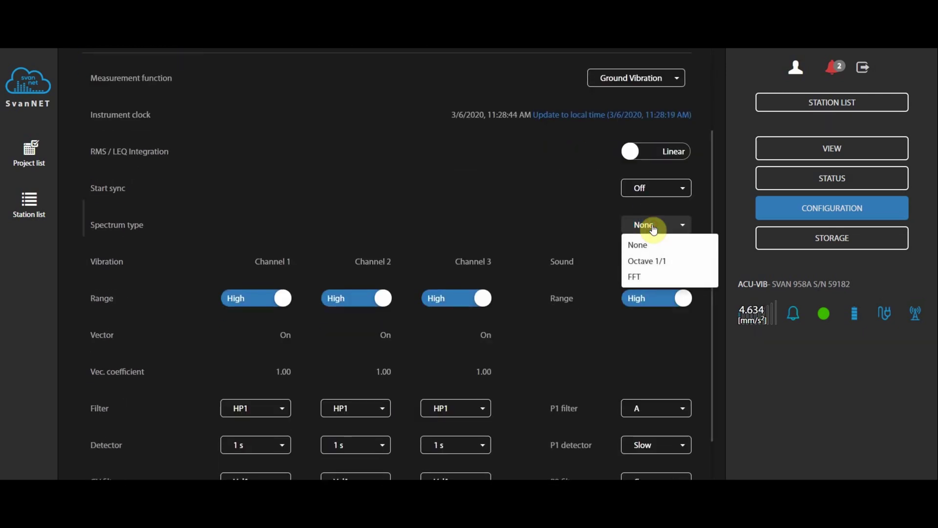
click(375, 221)
- Set the range of Channels 1, 2 and 3 to Low
click(230, 300)
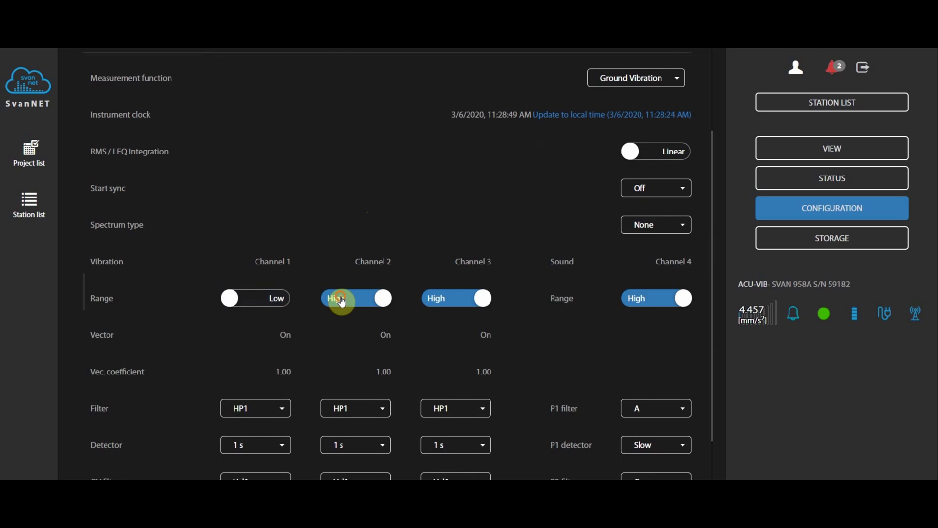
click(342, 298)
click(462, 299)
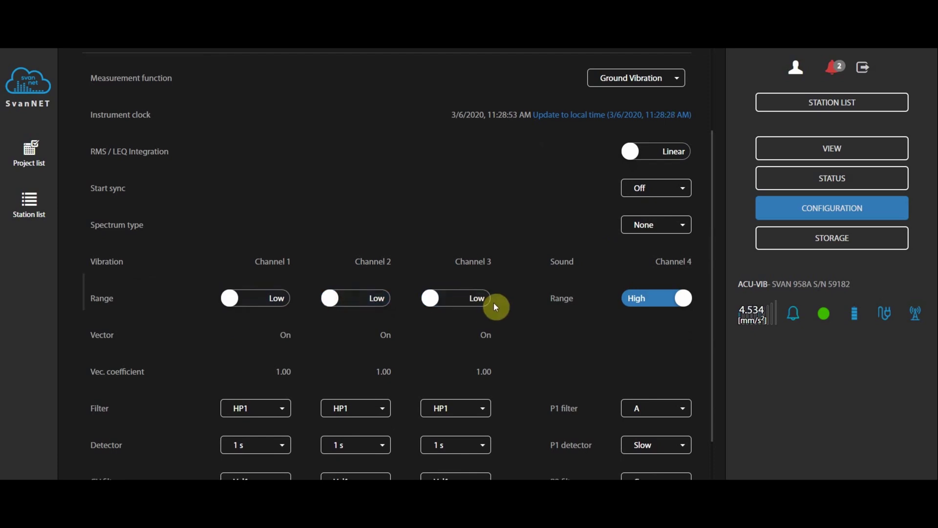
scroll(277, 379, down, 2)
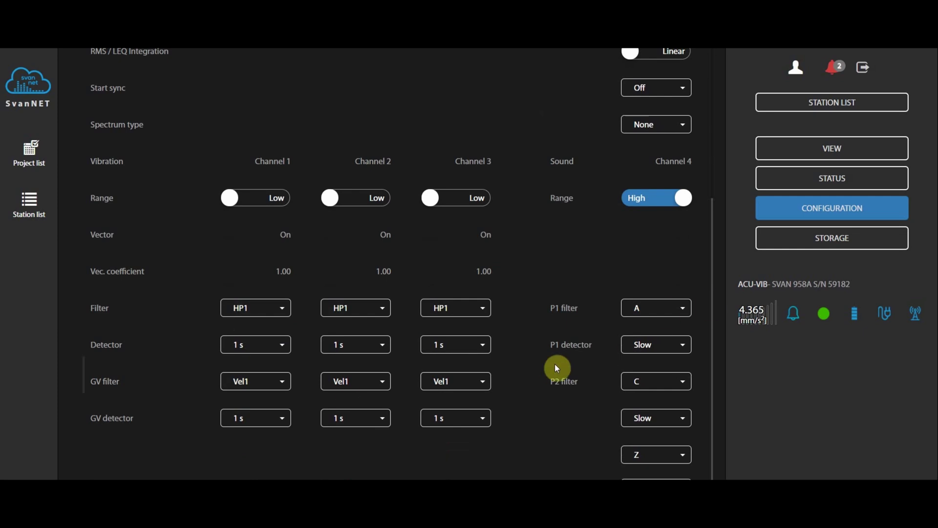
scroll(557, 367, up, 2)
scroll(562, 371, up, 3)
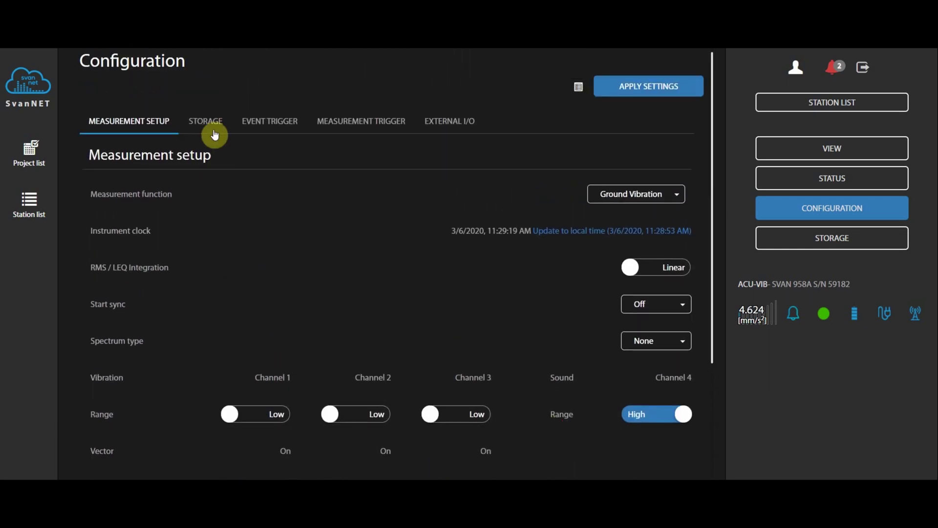
- Review the SVAN 958A storage settings: 15-minute summary results with statistics and 30-second time history
click(210, 129)
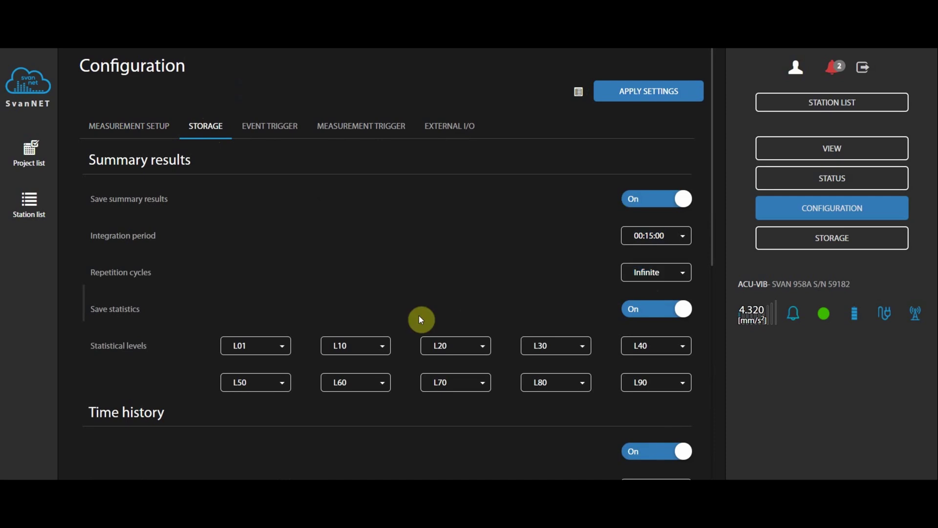
scroll(418, 315, down, 3)
scroll(423, 326, down, 1)
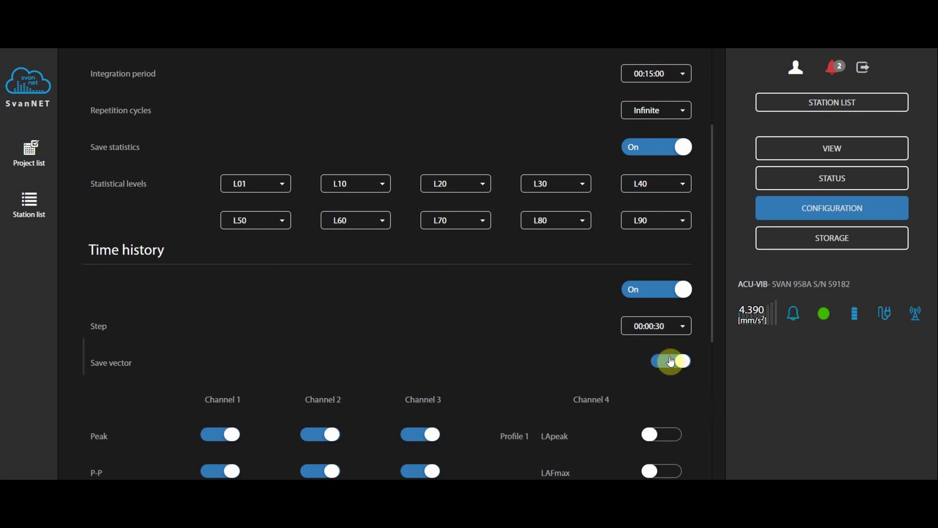
scroll(203, 299, down, 4)
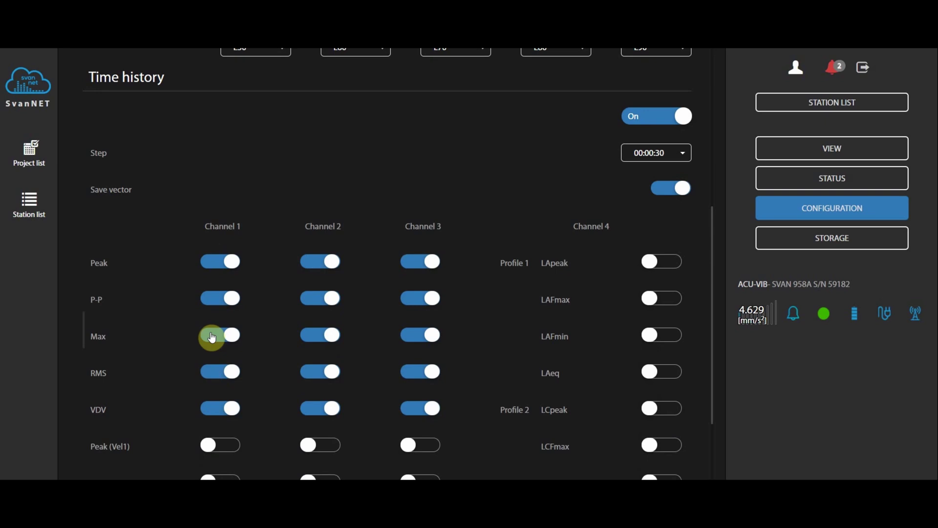
scroll(234, 266, down, 4)
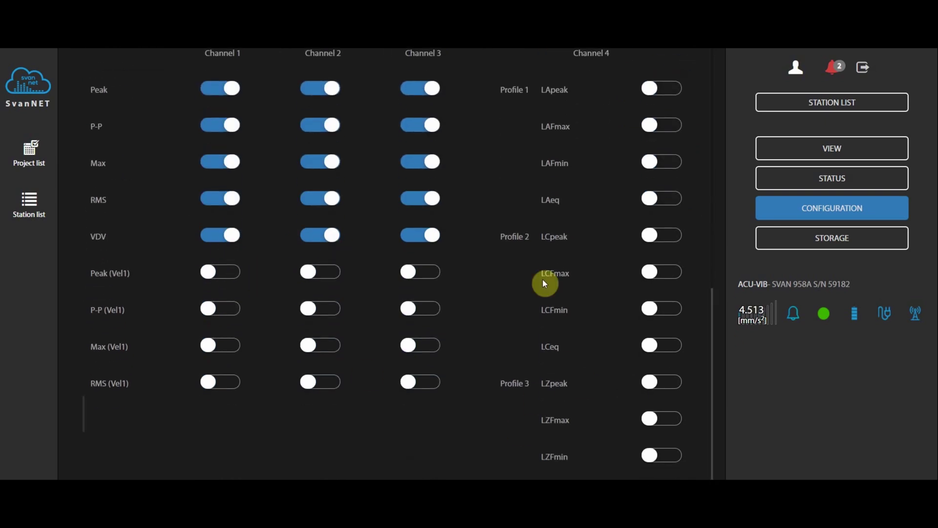
scroll(606, 183, up, 4)
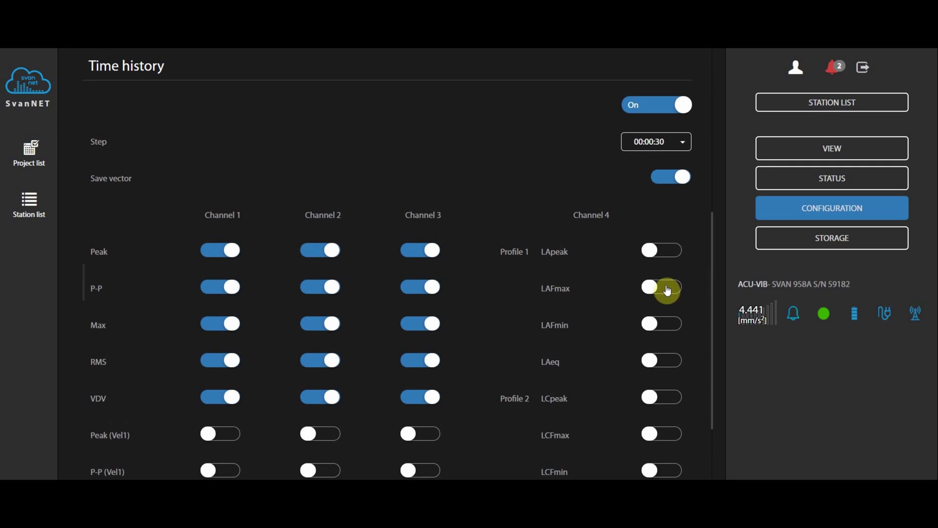
scroll(667, 291, down, 4)
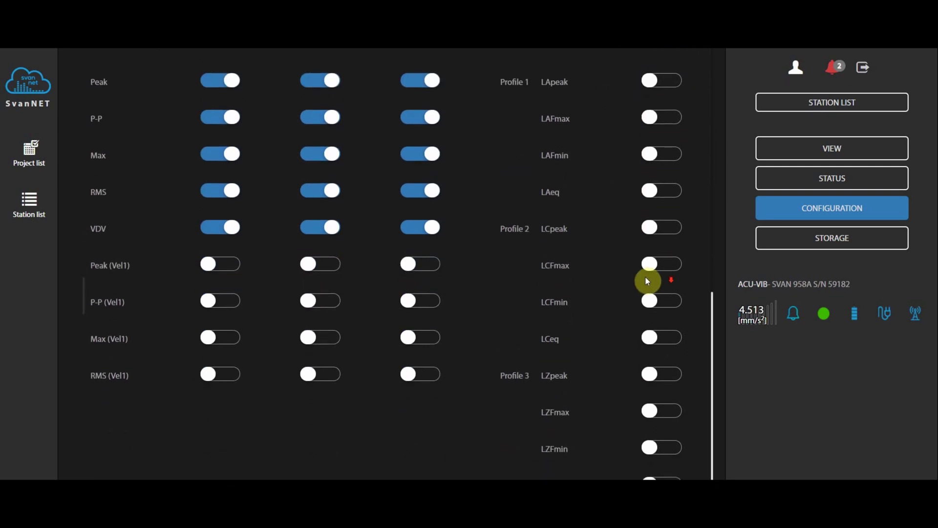
scroll(646, 280, up, 10)
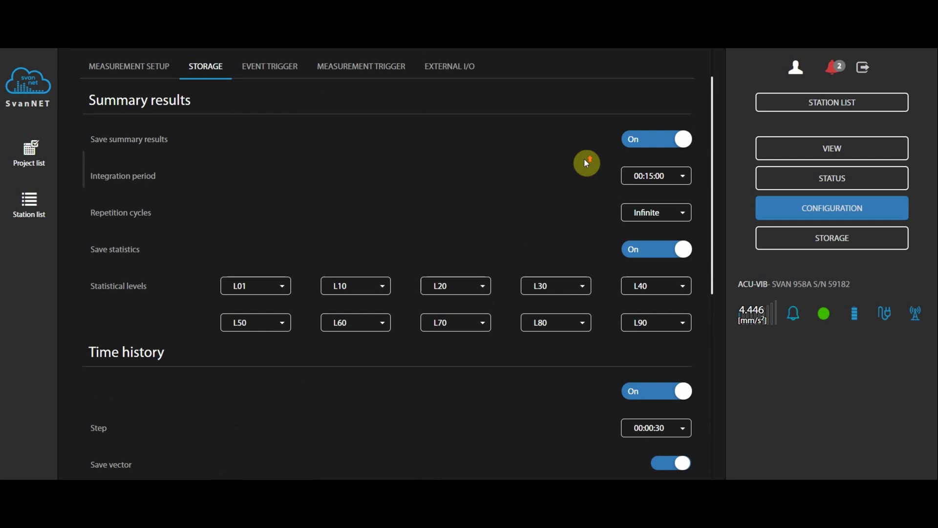
scroll(587, 163, up, 2)
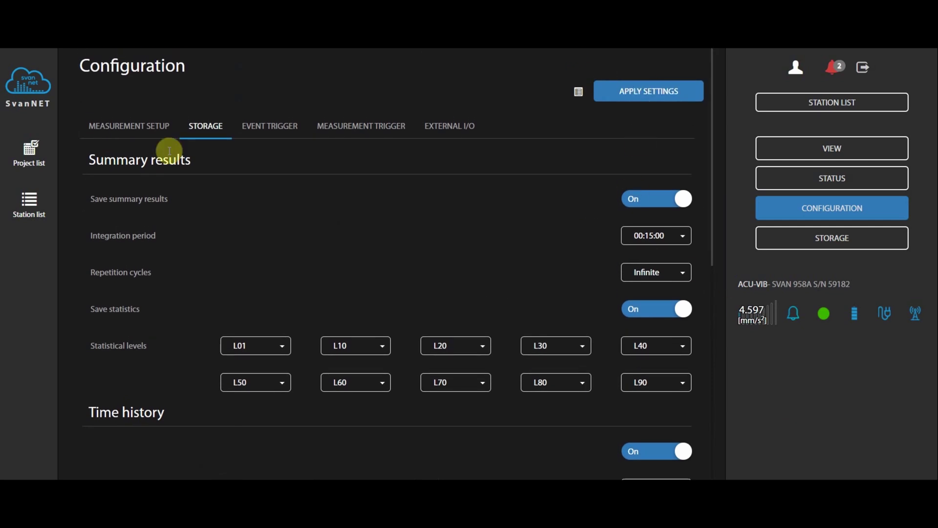
- Delete the existing PPV event on the Event Trigger page and add a new blank event
click(284, 134)
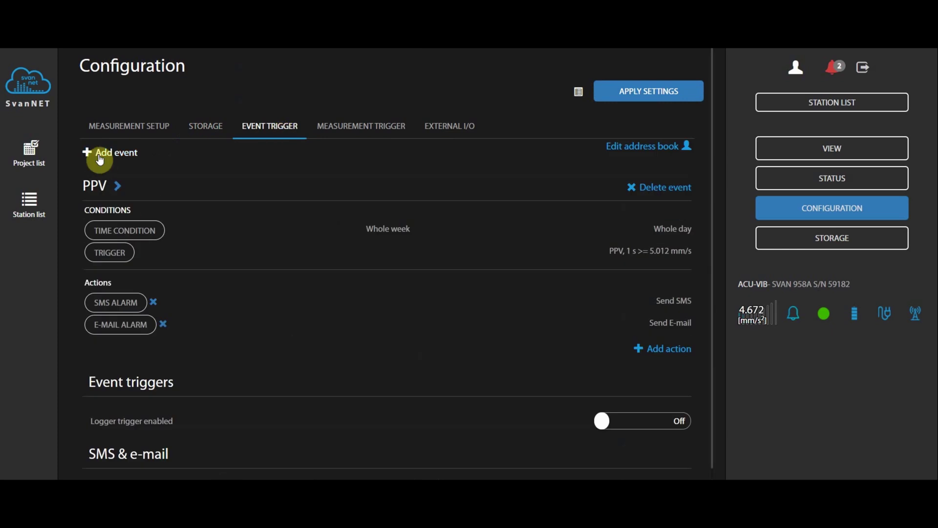
click(663, 187)
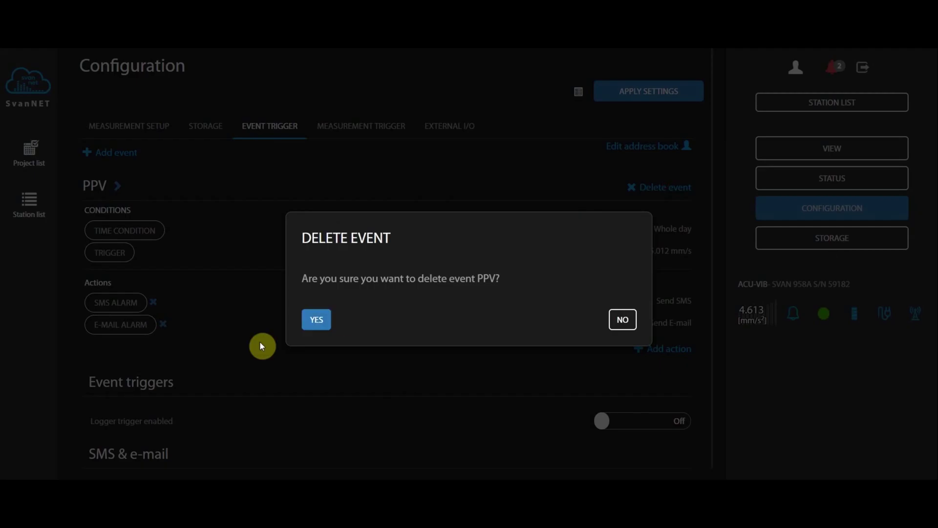
click(312, 325)
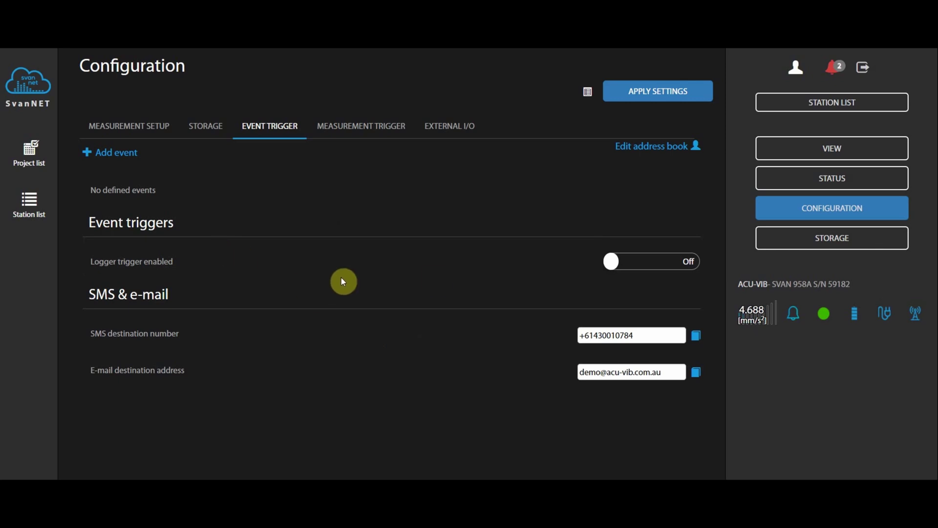
click(107, 154)
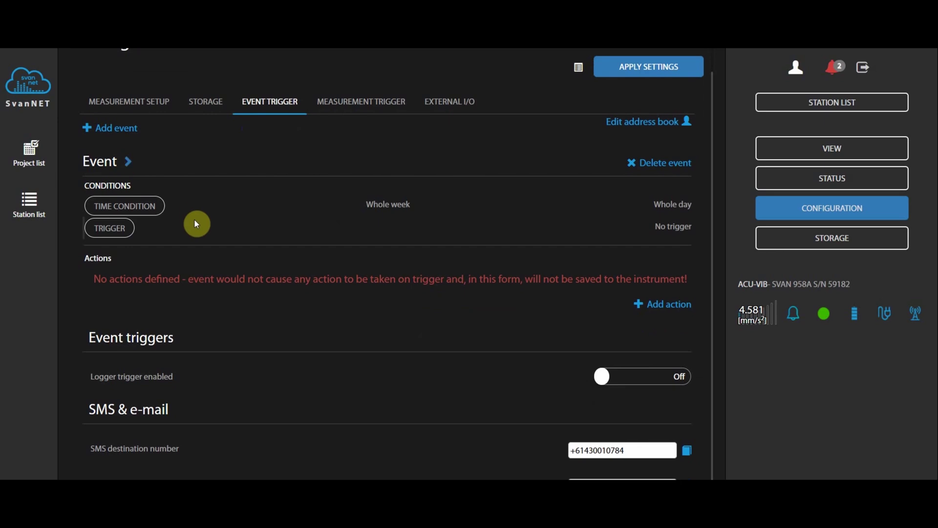
- Add a threshold trigger condition to the new event with PPV, 1 s as its source
click(118, 235)
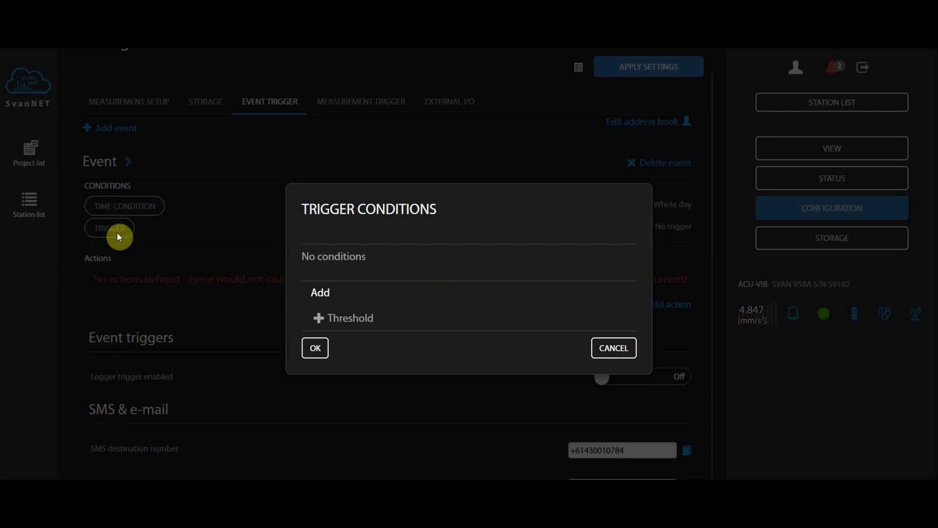
click(350, 318)
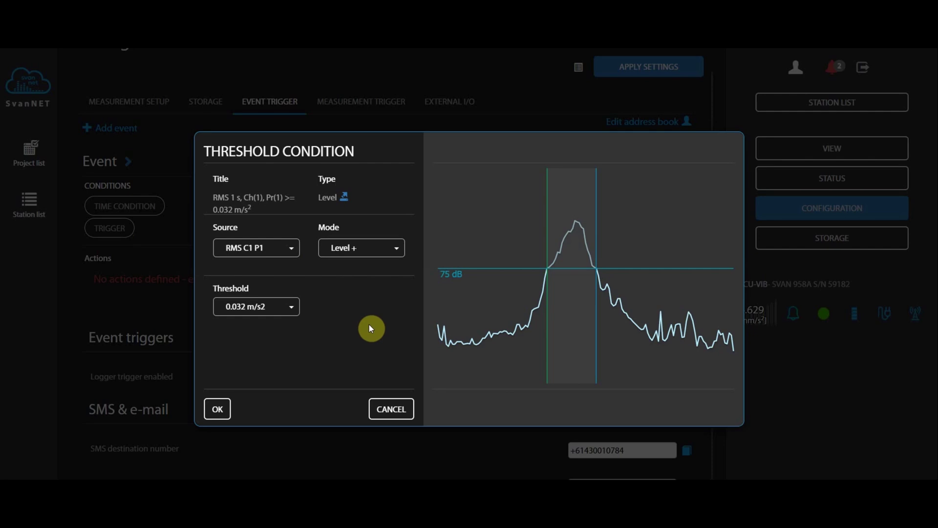
click(251, 247)
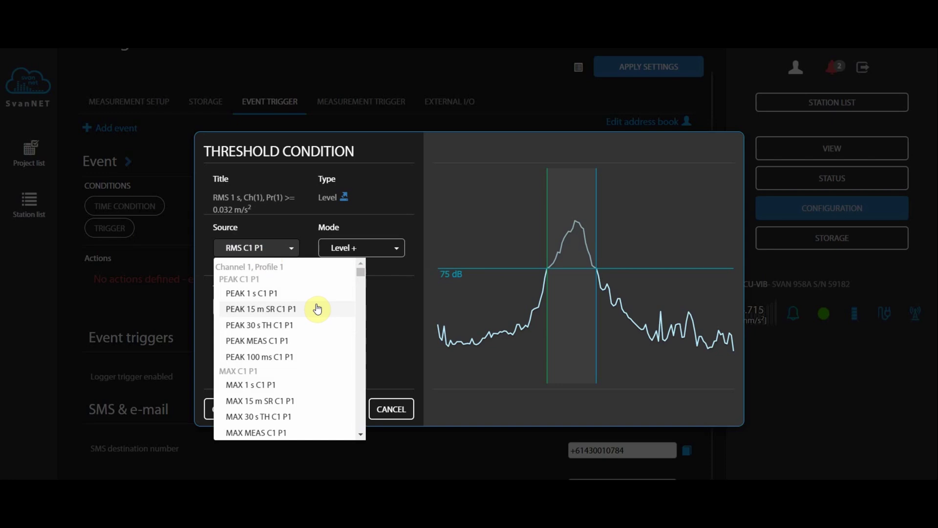
scroll(299, 328, down, 4)
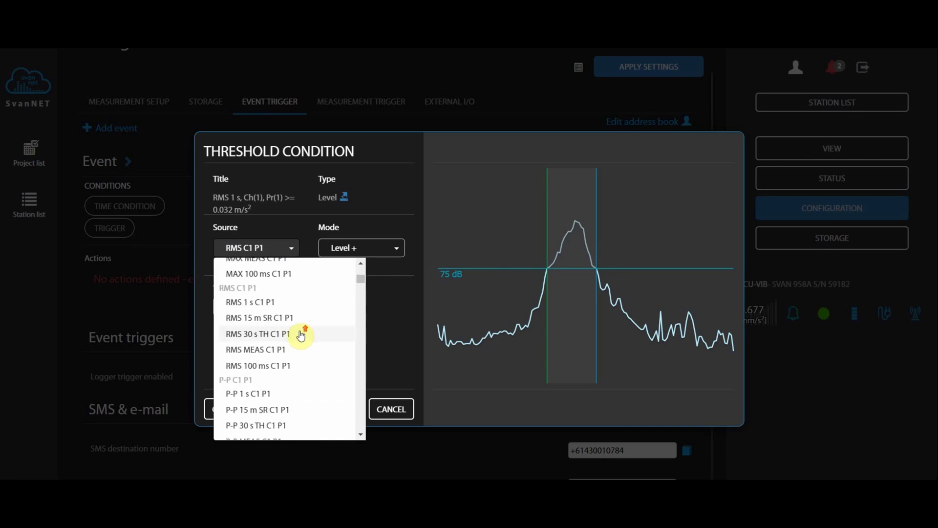
scroll(300, 335, down, 3)
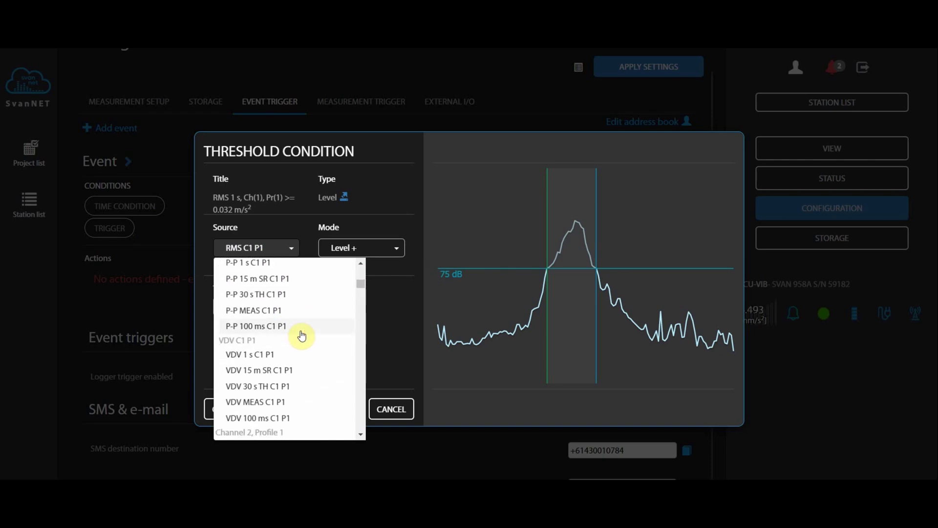
scroll(302, 335, down, 8)
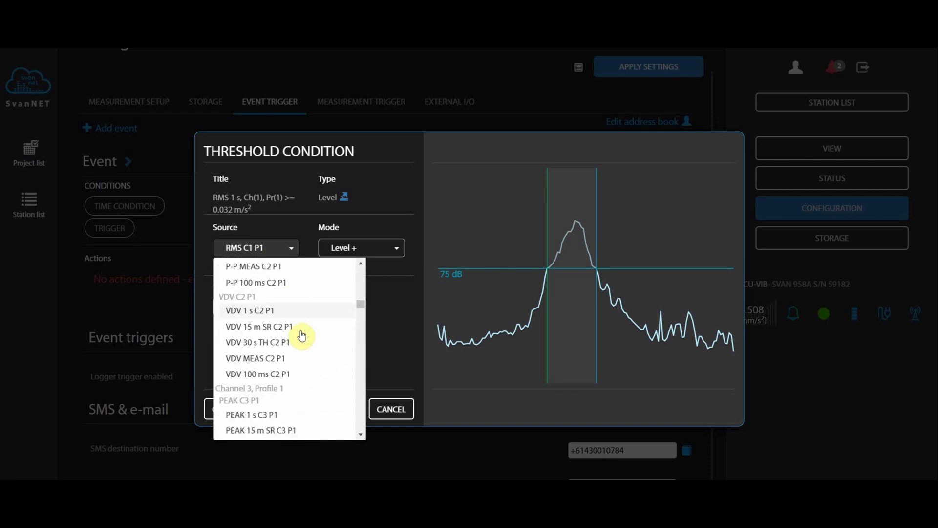
scroll(301, 335, down, 15)
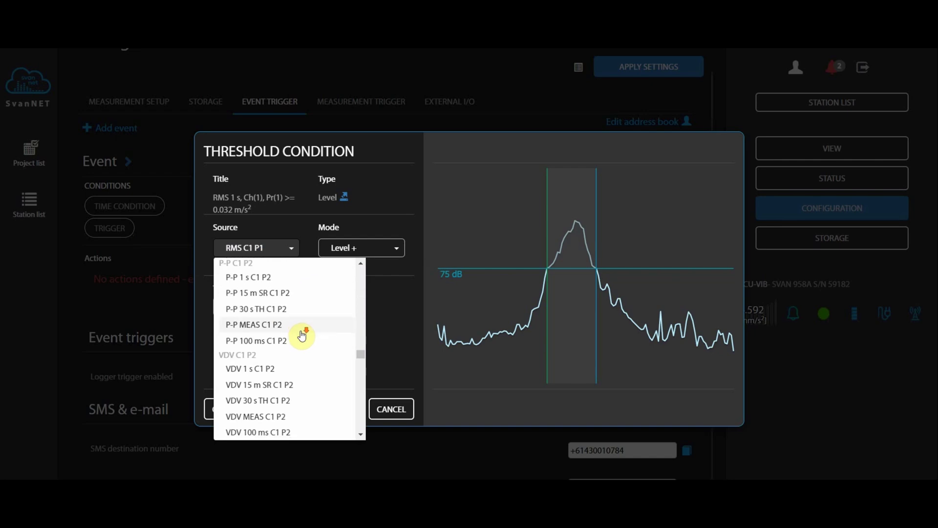
scroll(302, 335, down, 10)
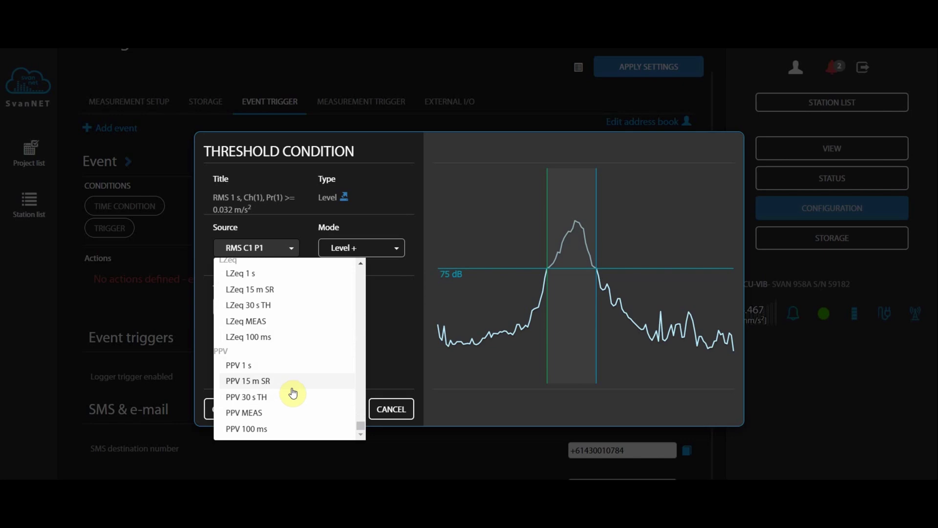
click(259, 367)
- Set the threshold value to 5.012 mm/s and confirm the condition
click(269, 295)
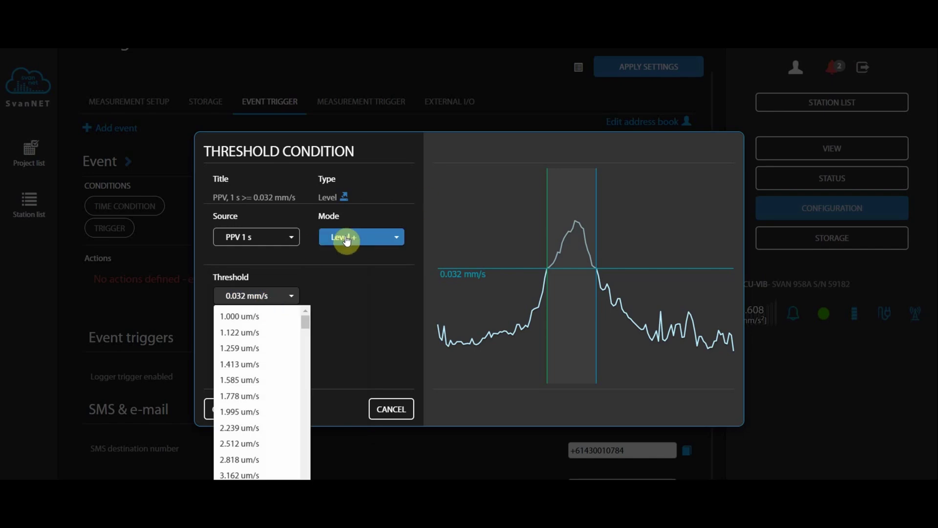
scroll(274, 386, down, 6)
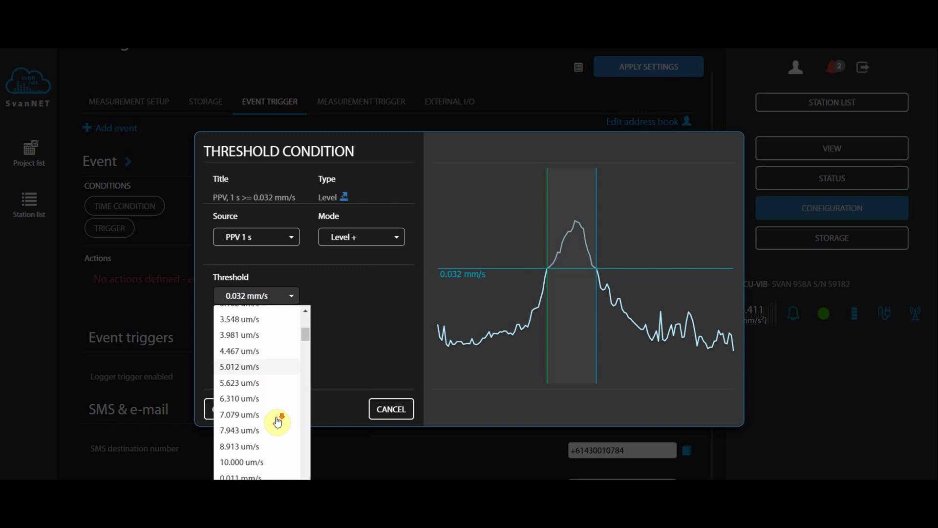
scroll(262, 384, down, 8)
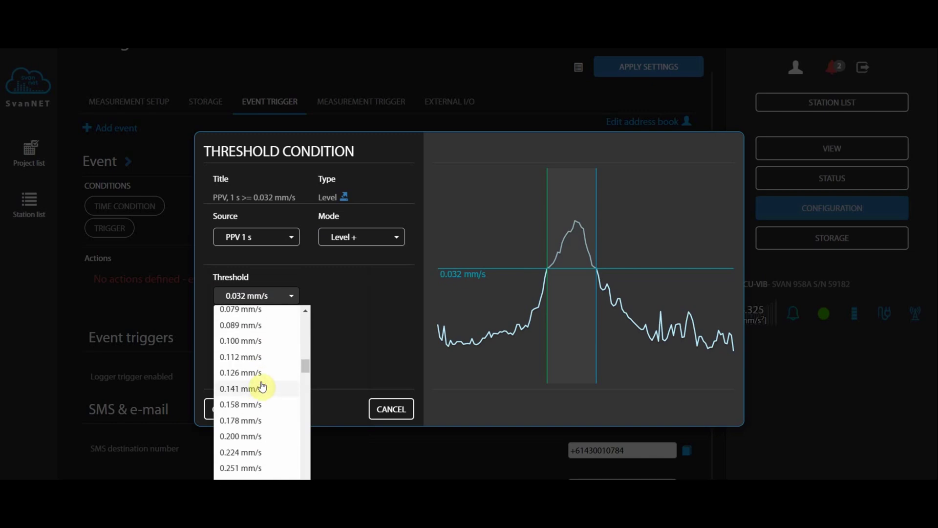
scroll(262, 389, down, 8)
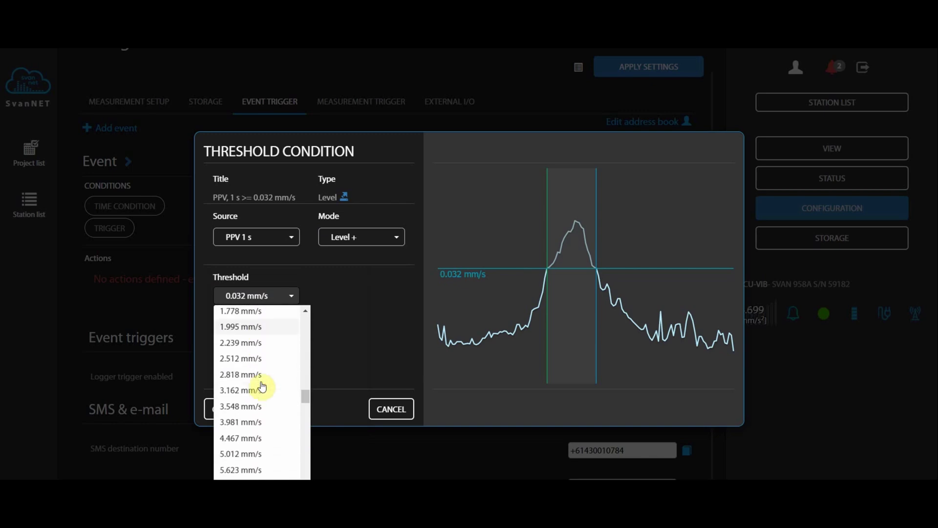
scroll(260, 416, down, 4)
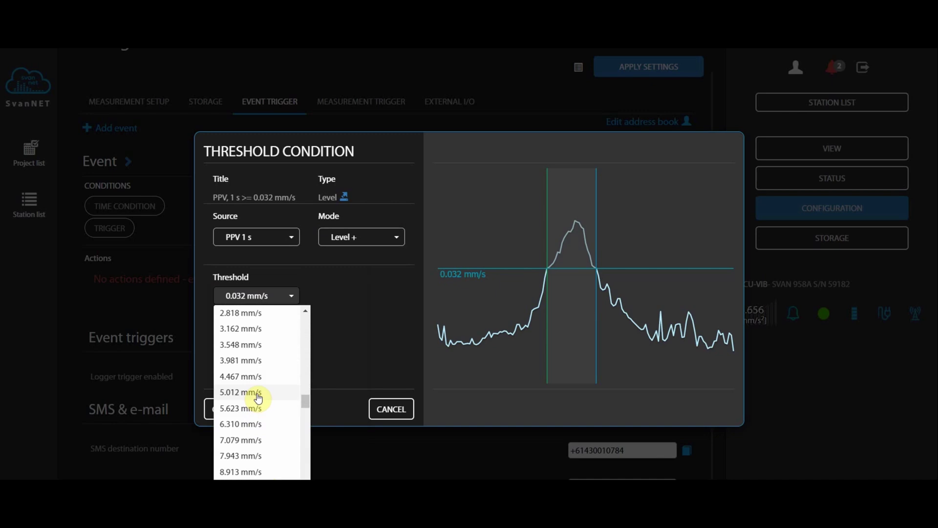
click(258, 393)
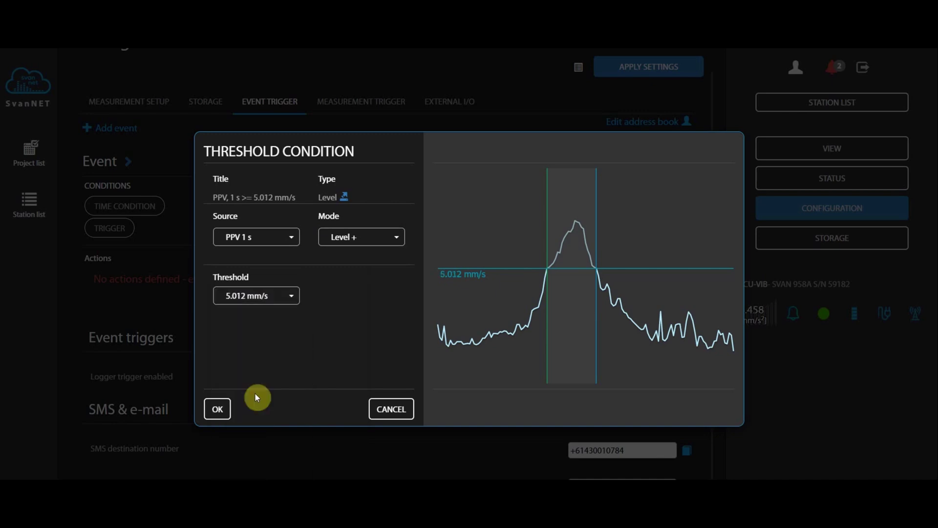
click(217, 413)
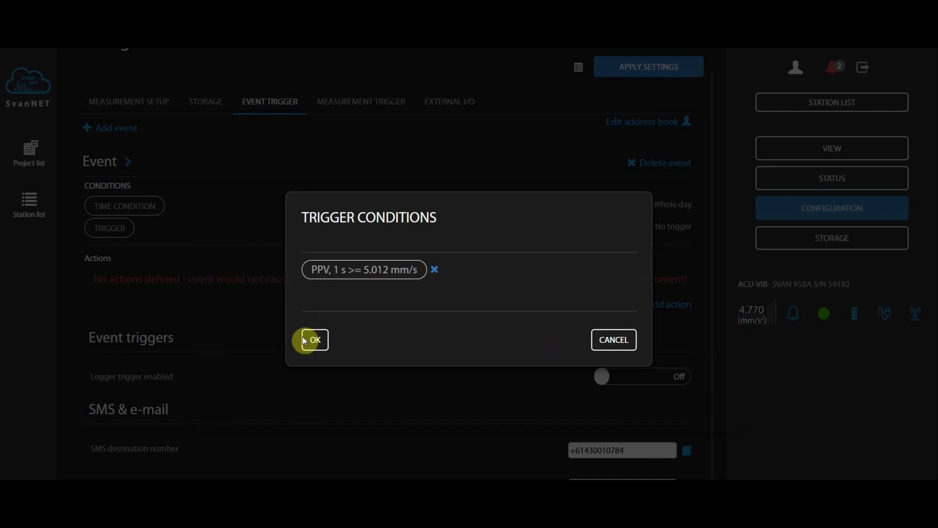
- Confirm the trigger conditions, then add an SMS alarm and an E-mail alarm action to the event
click(318, 340)
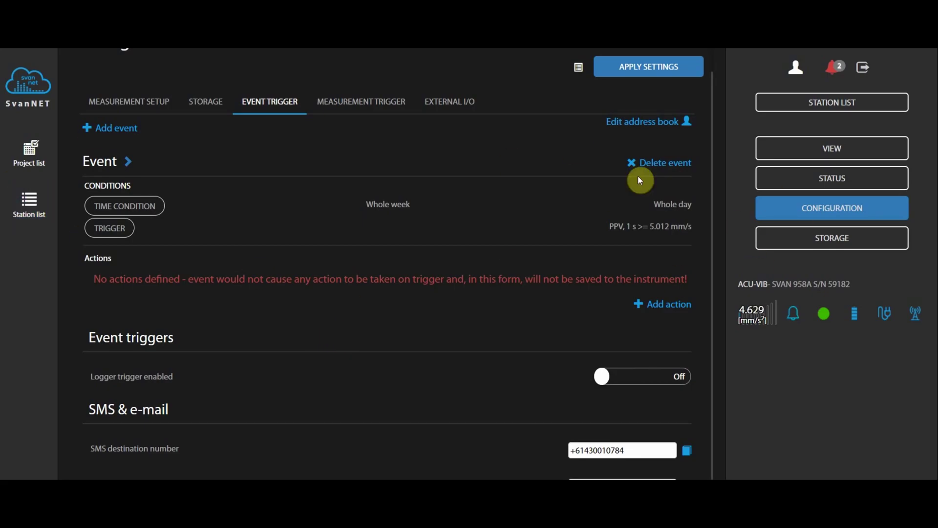
click(675, 314)
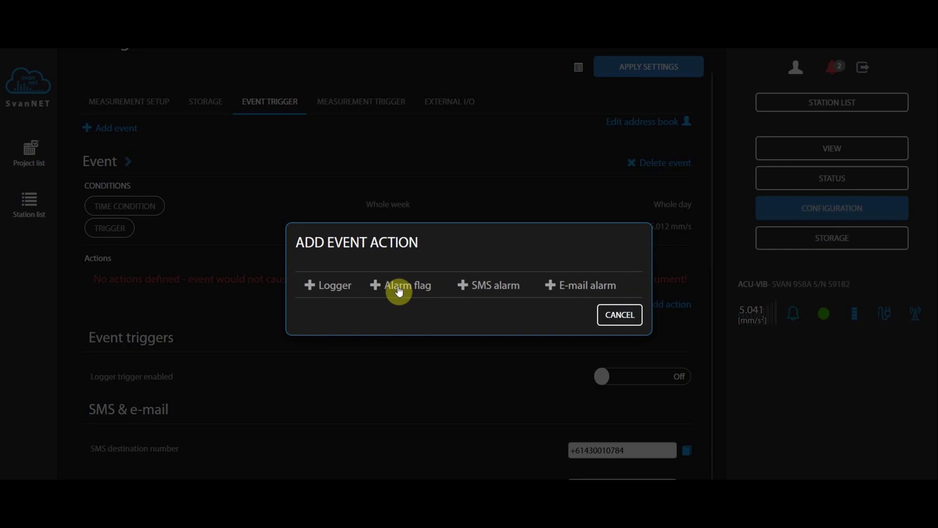
click(489, 289)
click(660, 309)
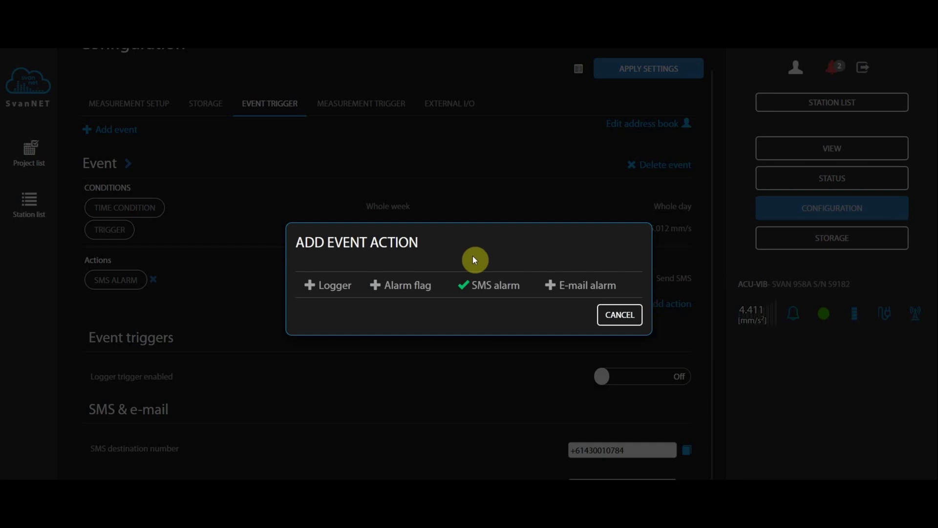
click(551, 287)
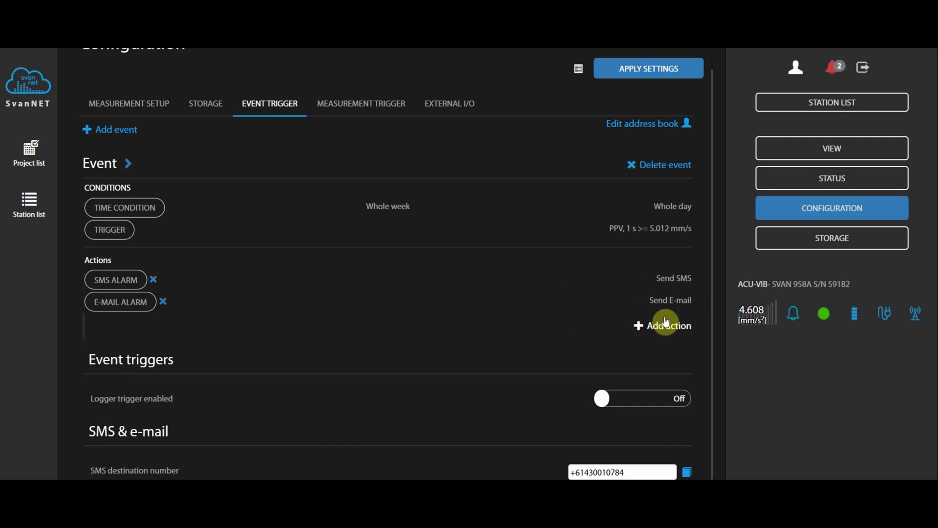
- Replace the SMS alarm's destination phone number with the new number
scroll(502, 328, down, 1)
scroll(501, 337, down, 1)
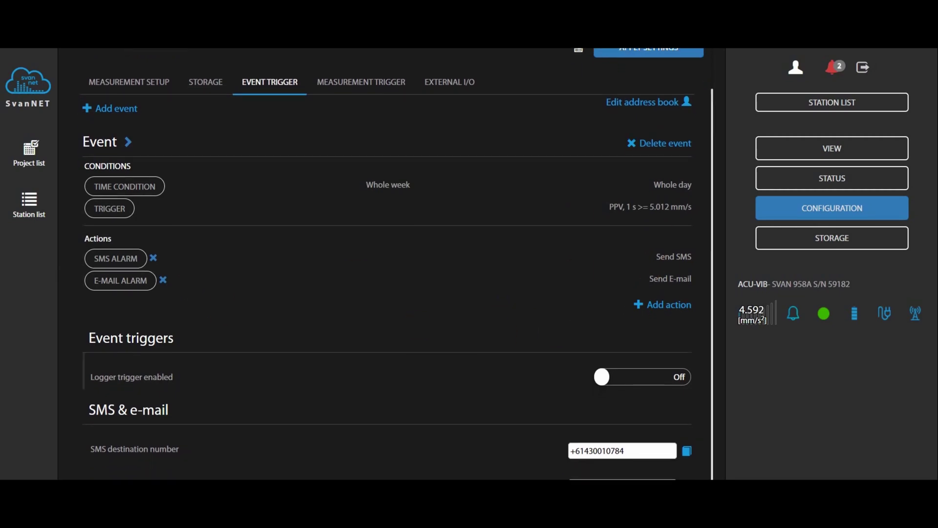
click(651, 449)
key(ctrl+a)
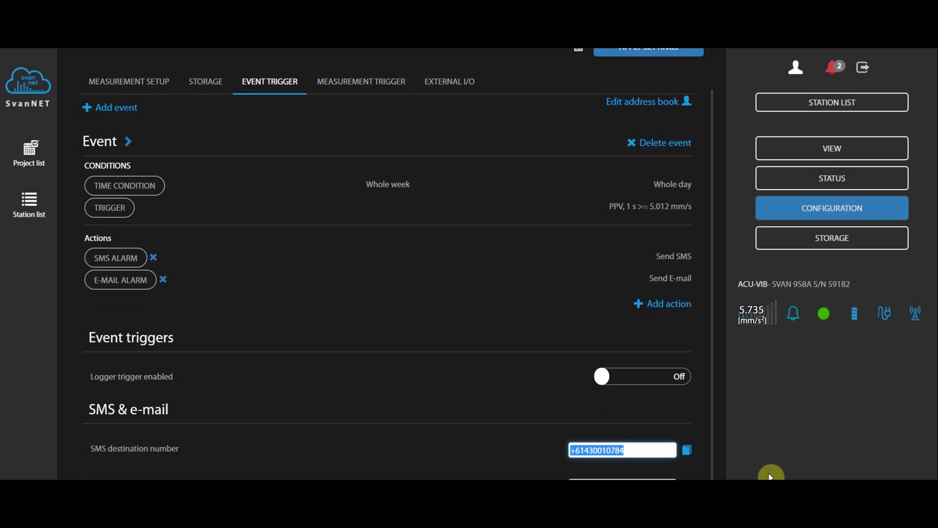
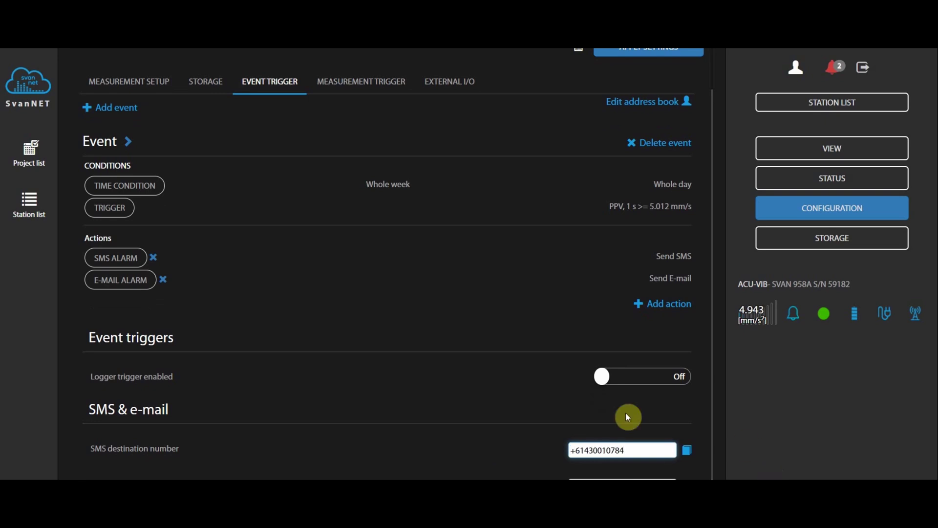
click(403, 458)
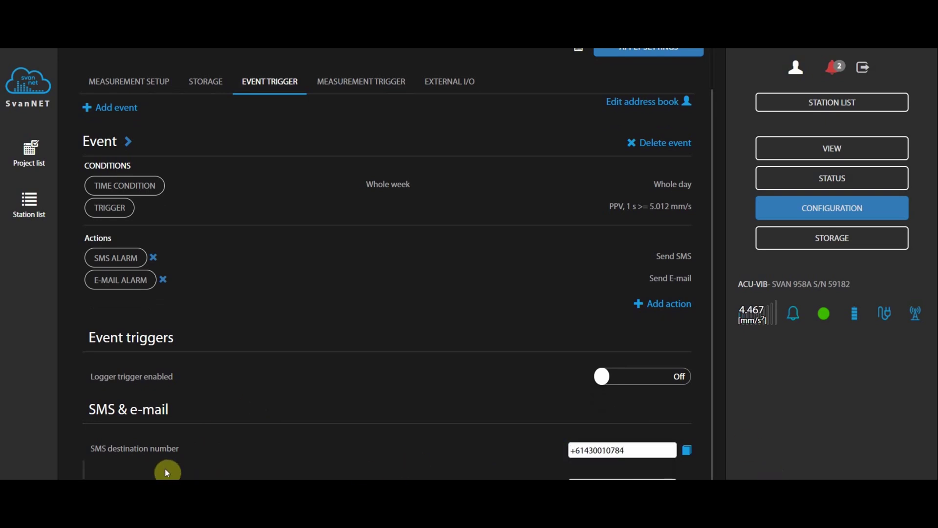
scroll(608, 272, up, 2)
- Apply the event settings to the station and show the Measurement Trigger page with Mode Off
click(649, 90)
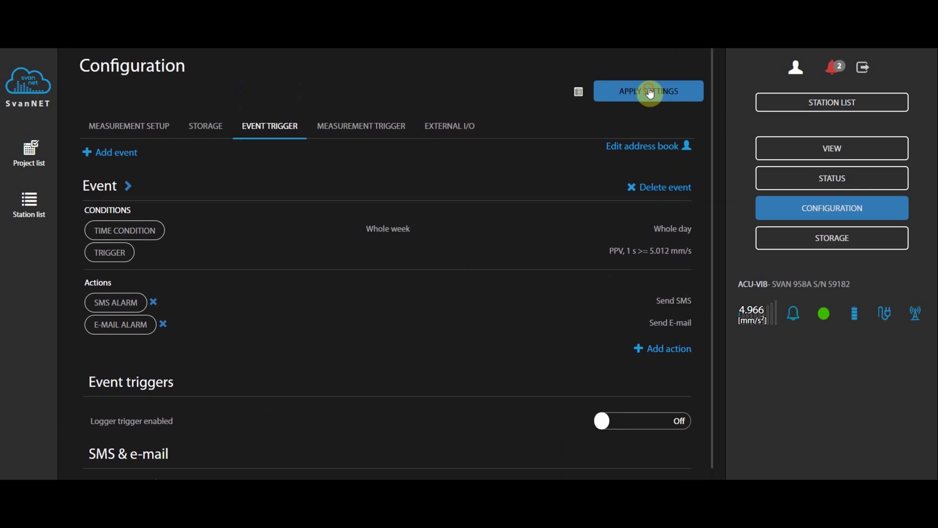
click(312, 332)
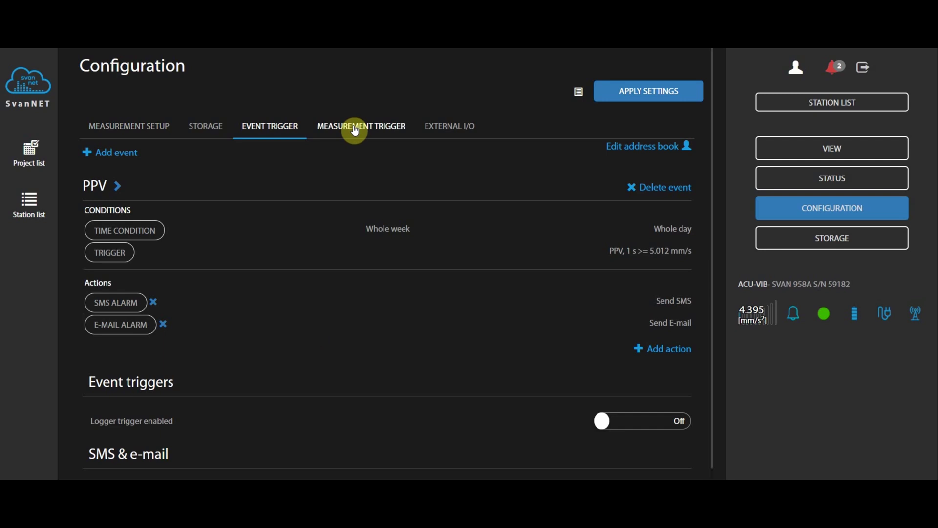
click(355, 130)
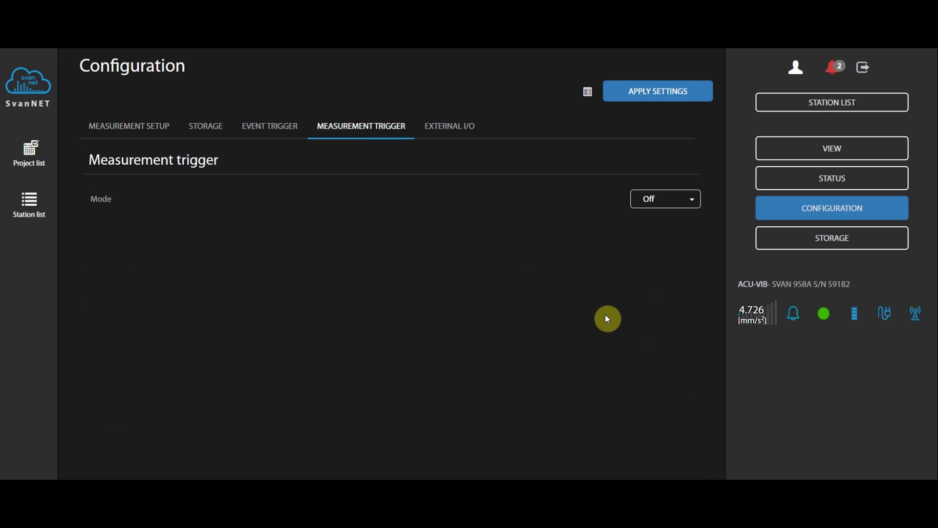
- Set External I/O mode to Digital out with Alarm pulse function and a 00:00:05 hold time
click(436, 129)
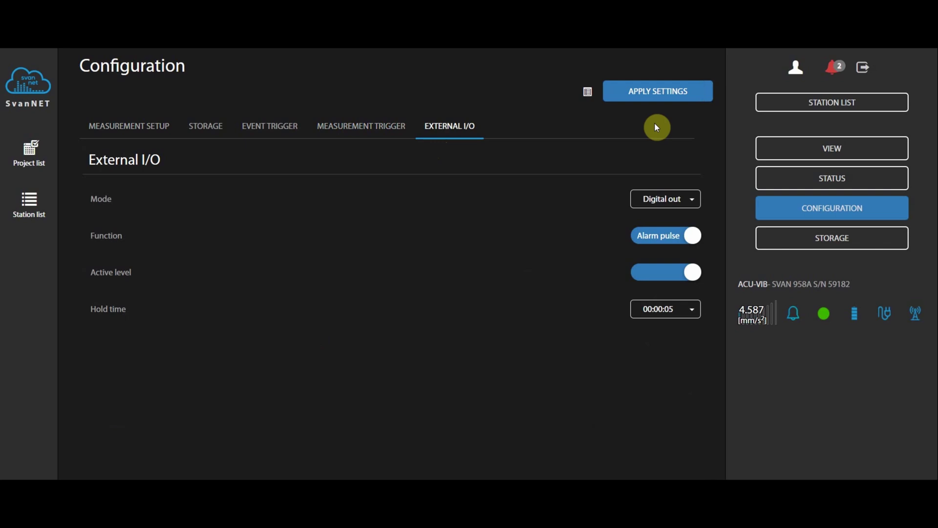
click(668, 203)
click(668, 220)
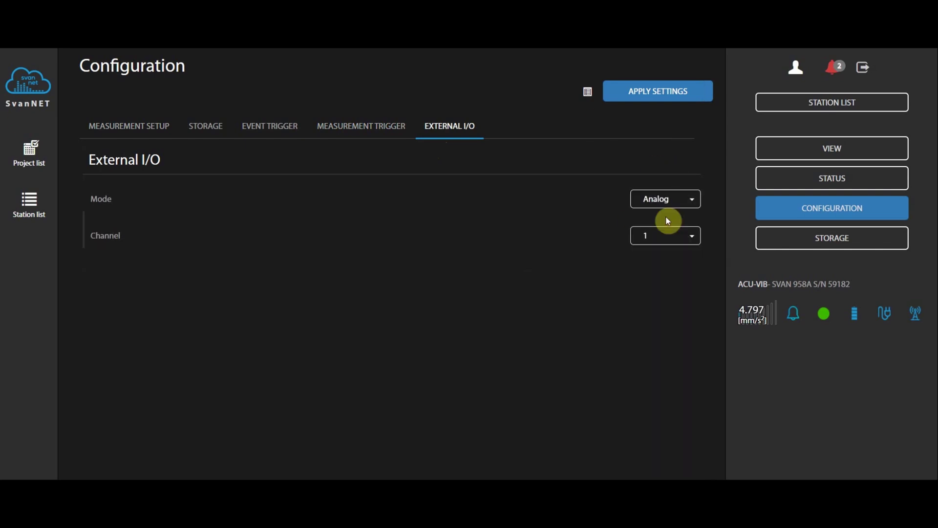
click(650, 202)
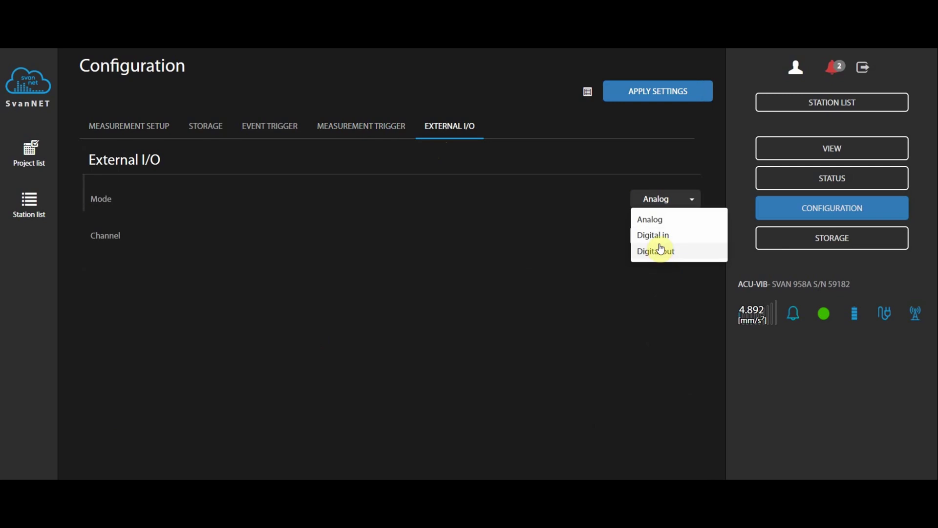
click(661, 249)
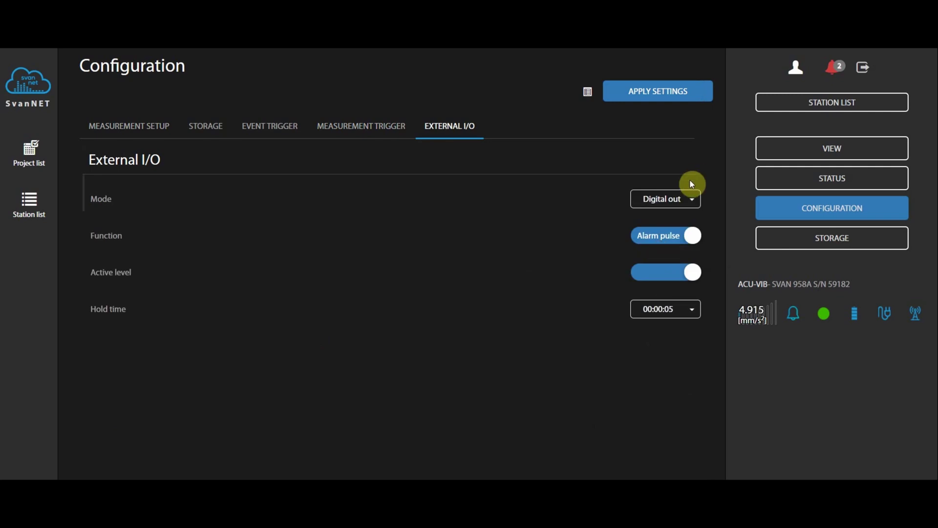
click(646, 239)
click(650, 238)
click(682, 313)
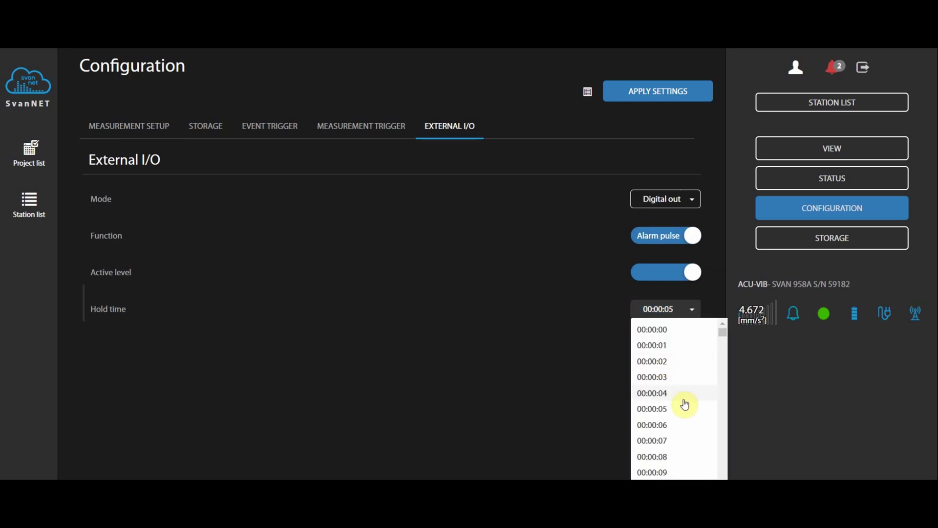
click(662, 409)
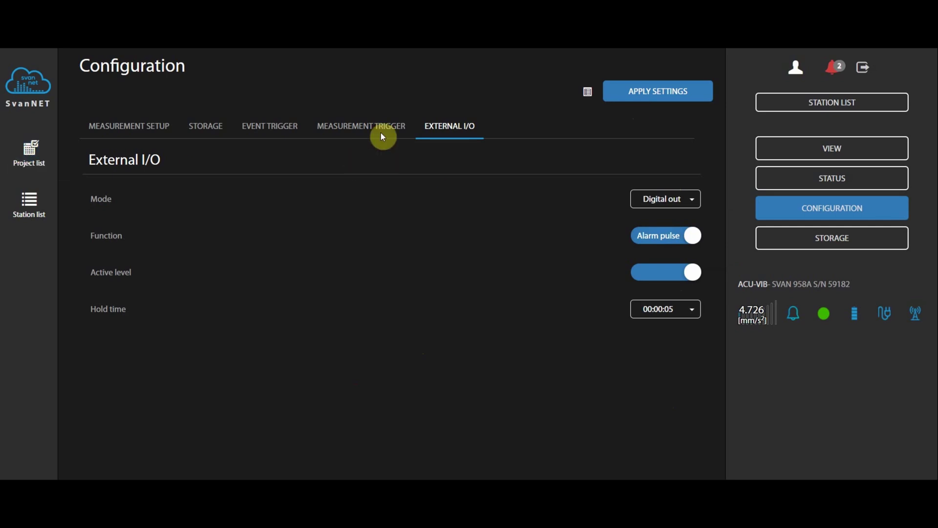
- Return to the Acu-Vib Test Project and open its Sharing page
click(30, 165)
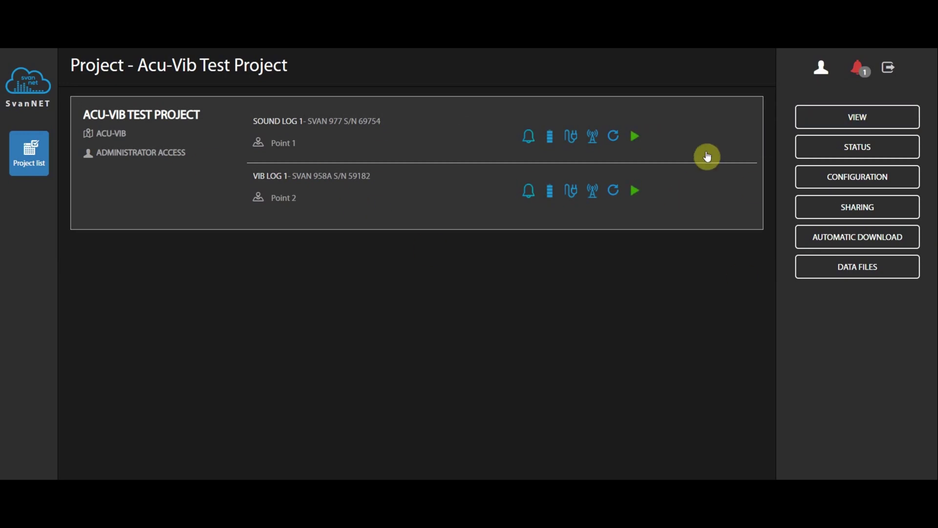
click(854, 204)
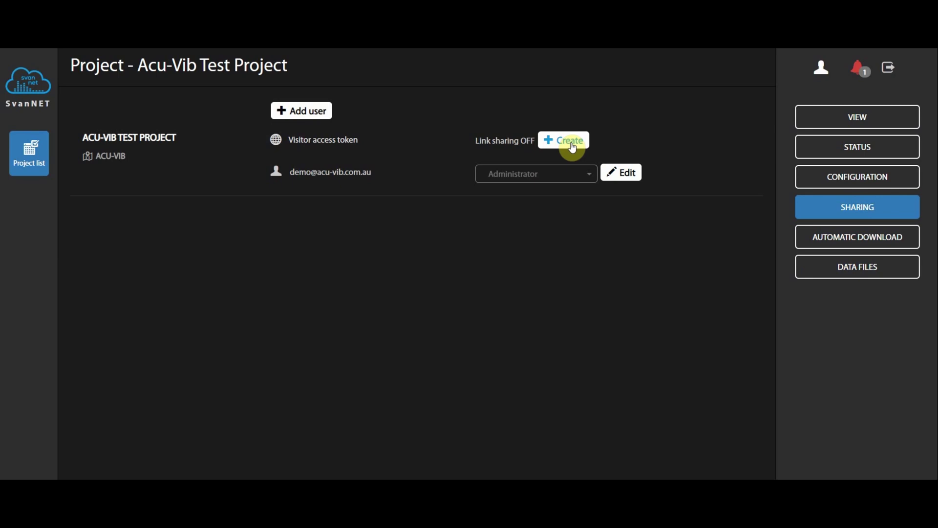
- Create a visitor access share link for the project and select its full URL
click(571, 144)
click(314, 333)
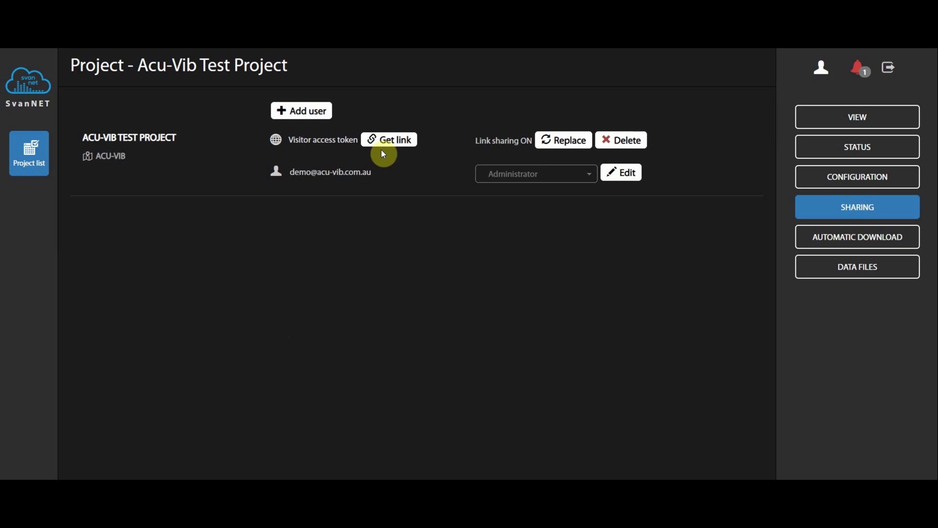
click(381, 139)
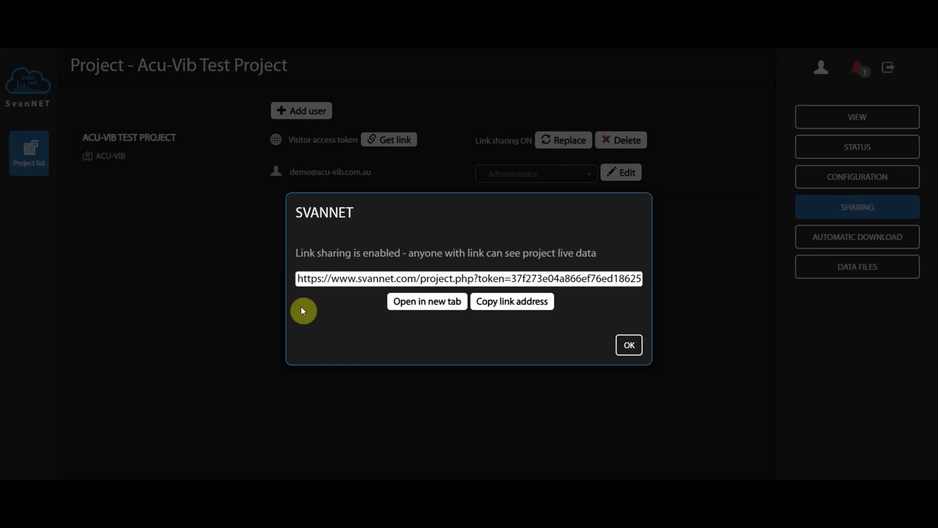
drag(298, 278, 883, 239)
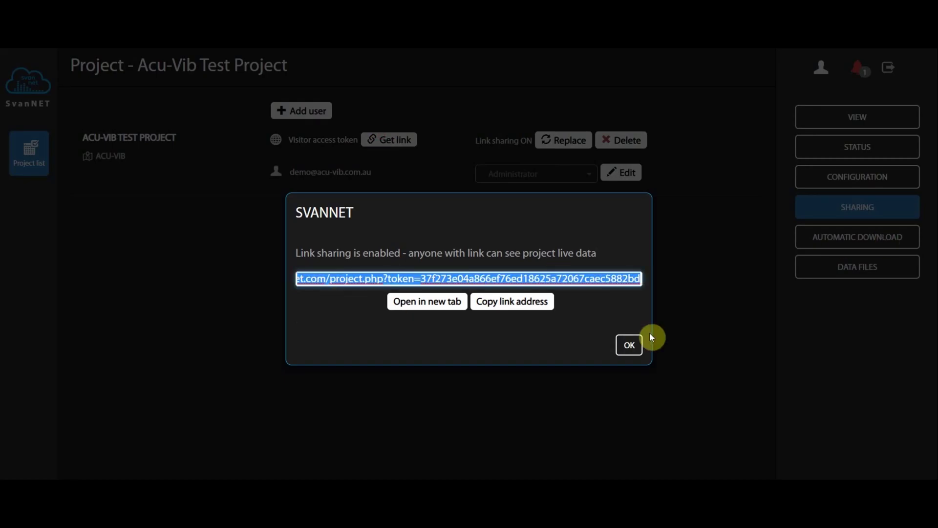
click(628, 345)
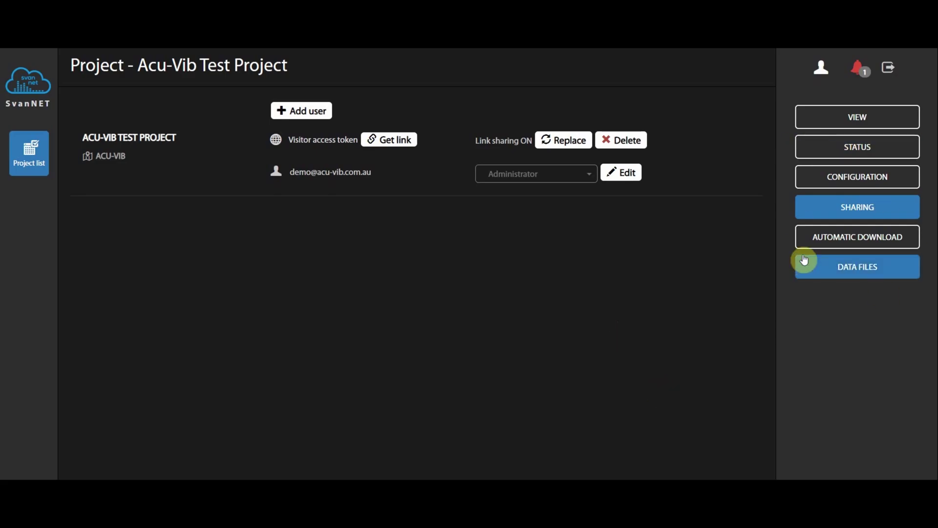
- Switch on automatic download with the download period kept at CONTINUOUS
click(846, 237)
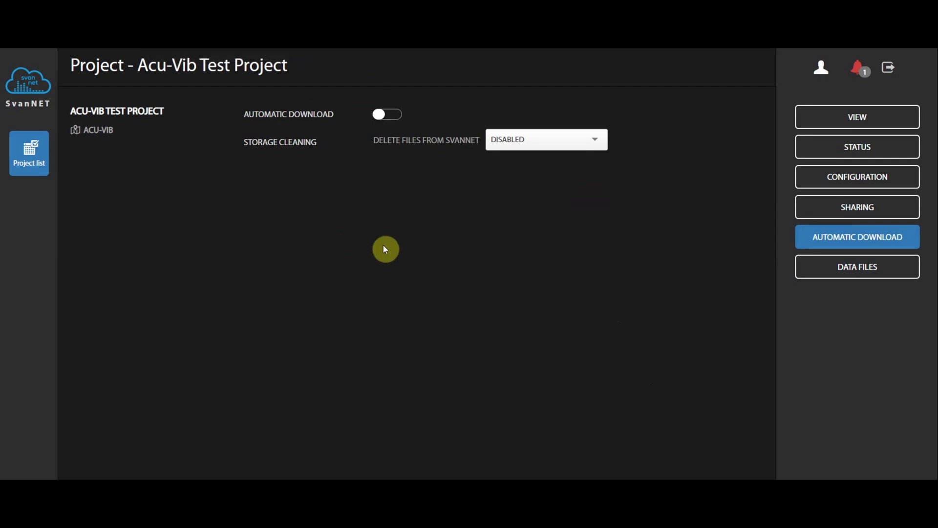
click(390, 122)
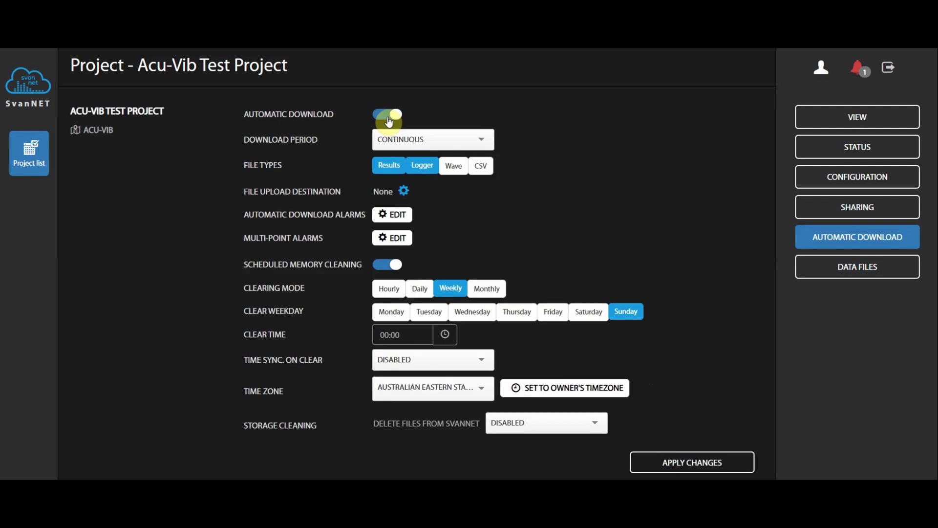
click(444, 135)
scroll(425, 224, down, 8)
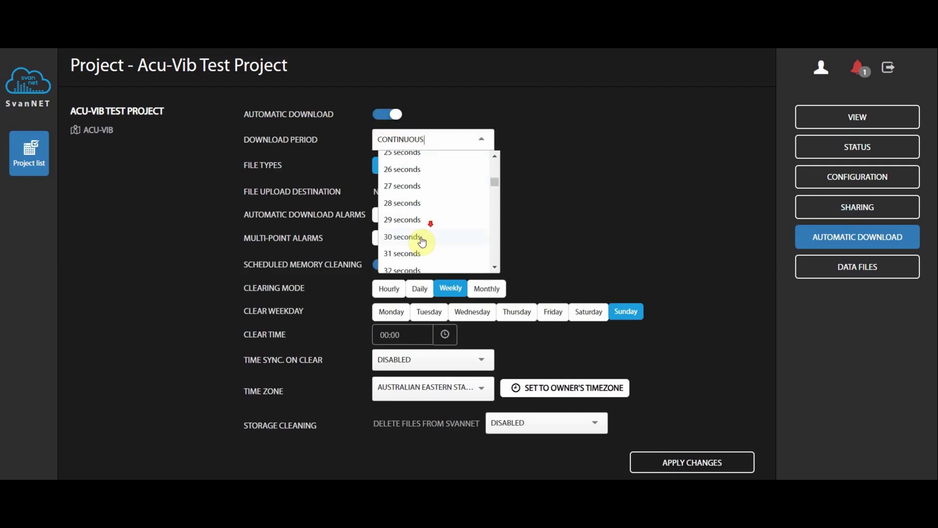
scroll(419, 215, up, 7)
scroll(419, 196, up, 3)
click(430, 168)
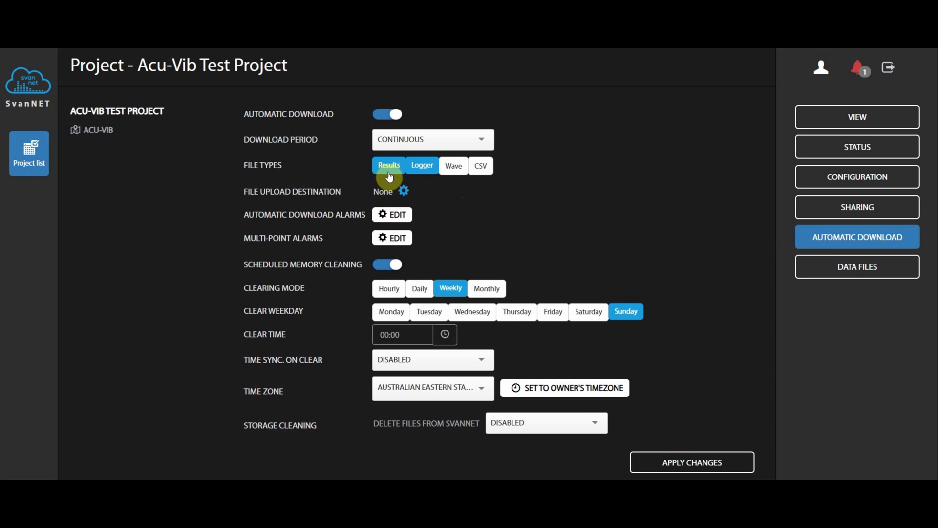
- Keep scheduled memory cleaning on, apply the changes, and return to the project list
click(387, 269)
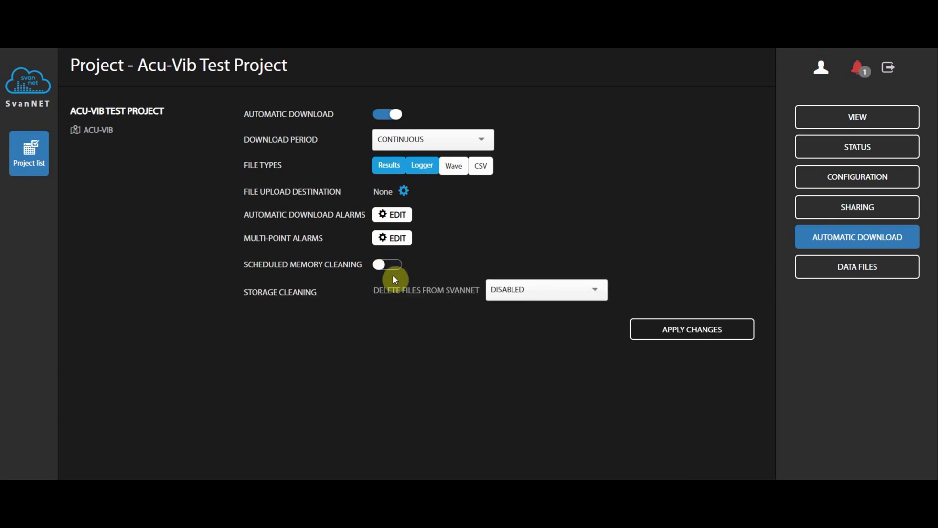
click(395, 267)
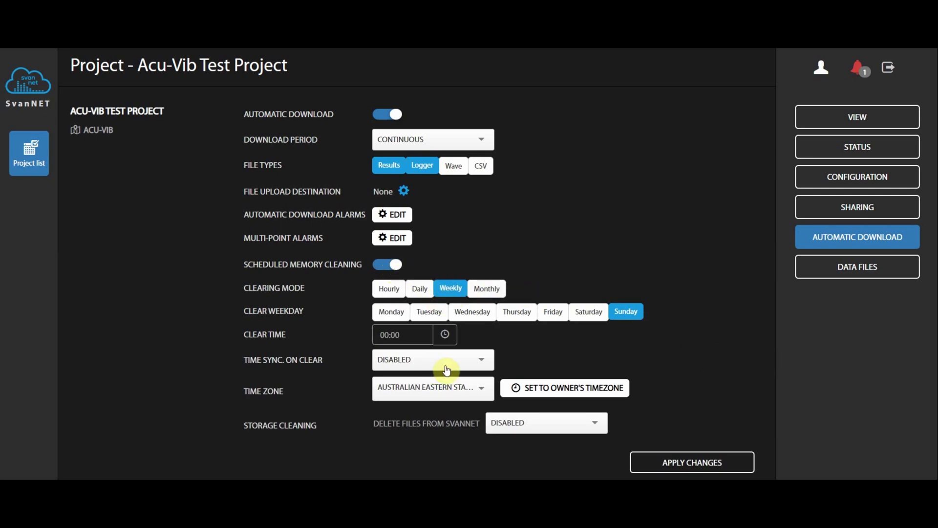
click(679, 460)
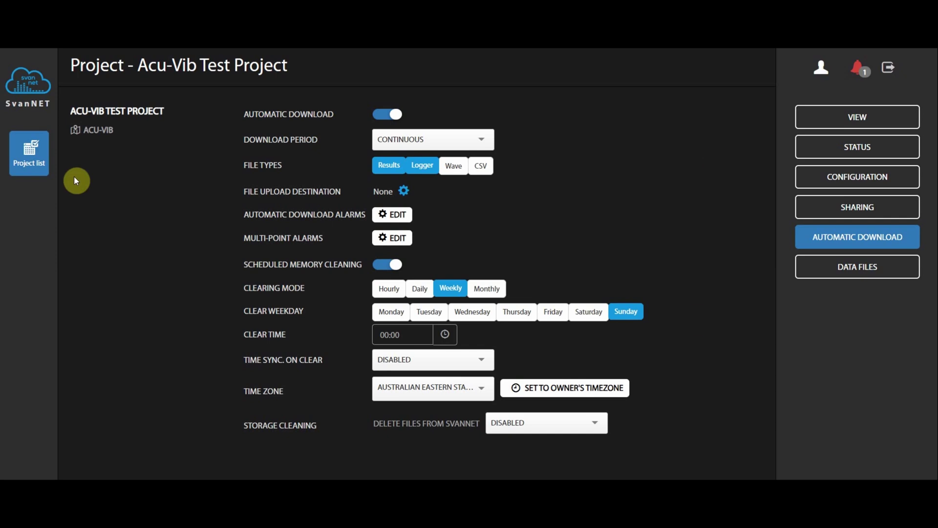
click(29, 159)
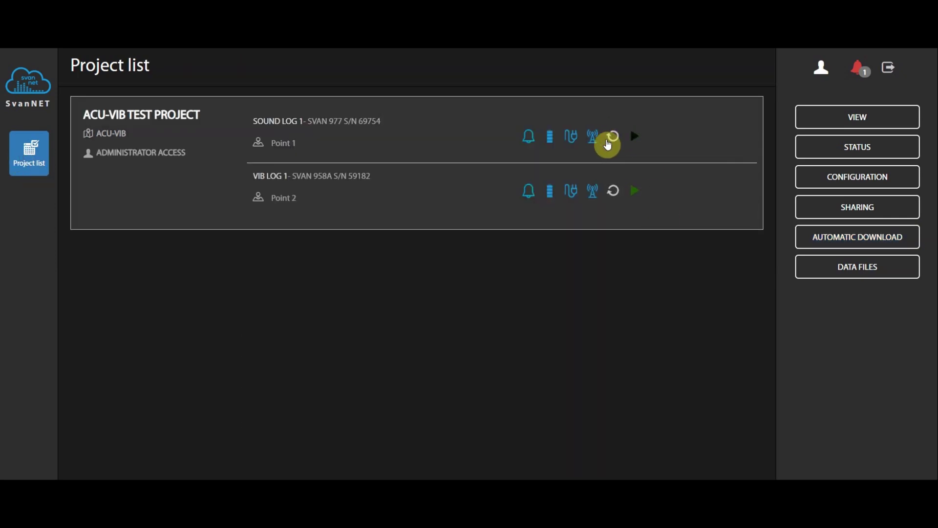
mouse_move(607, 144)
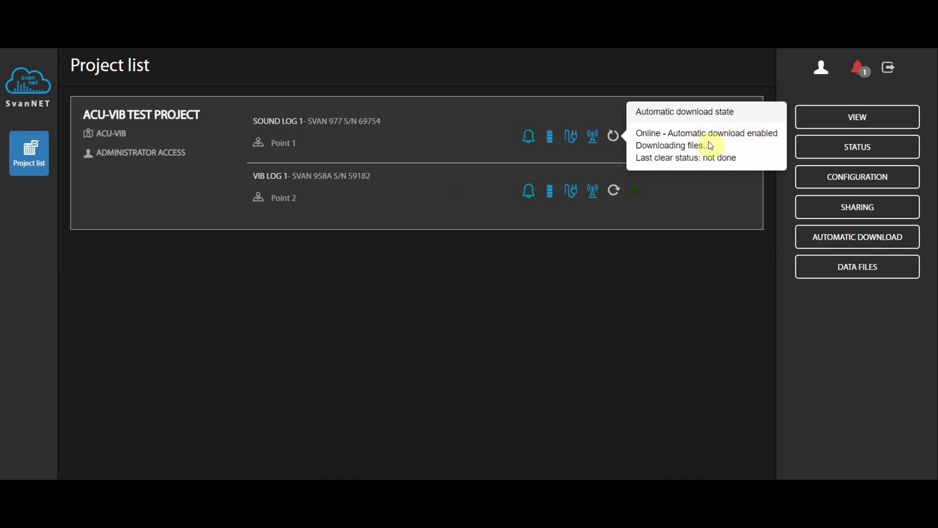
mouse_move(614, 193)
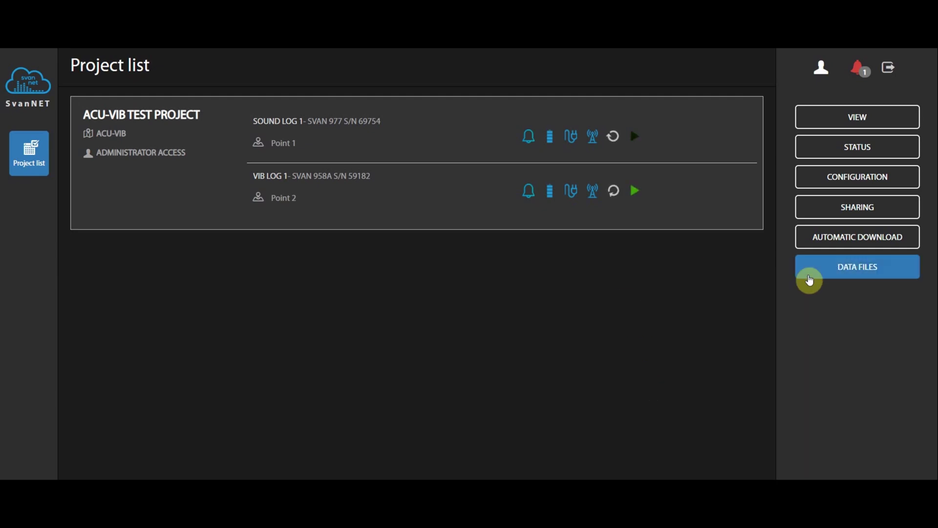
- Open the project's data files, filter them to Vib Log 1, and refresh the list twice
click(819, 275)
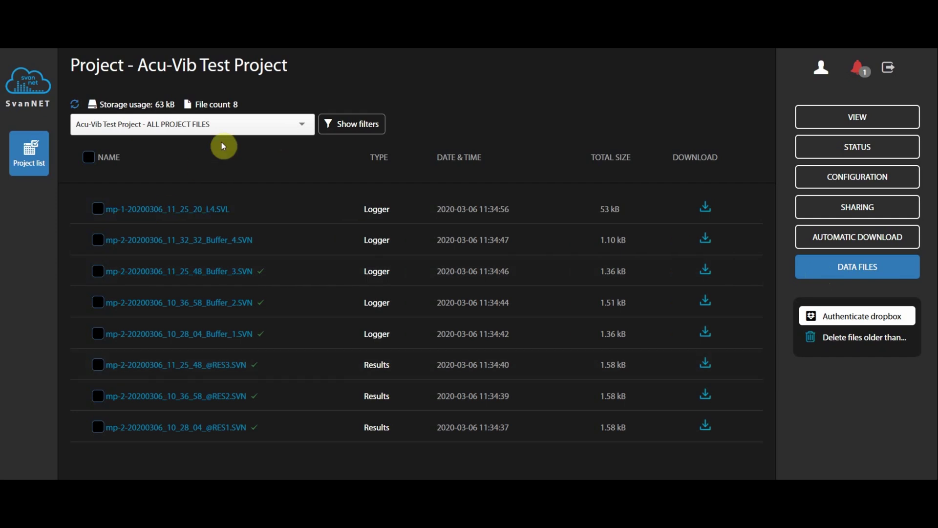
click(267, 124)
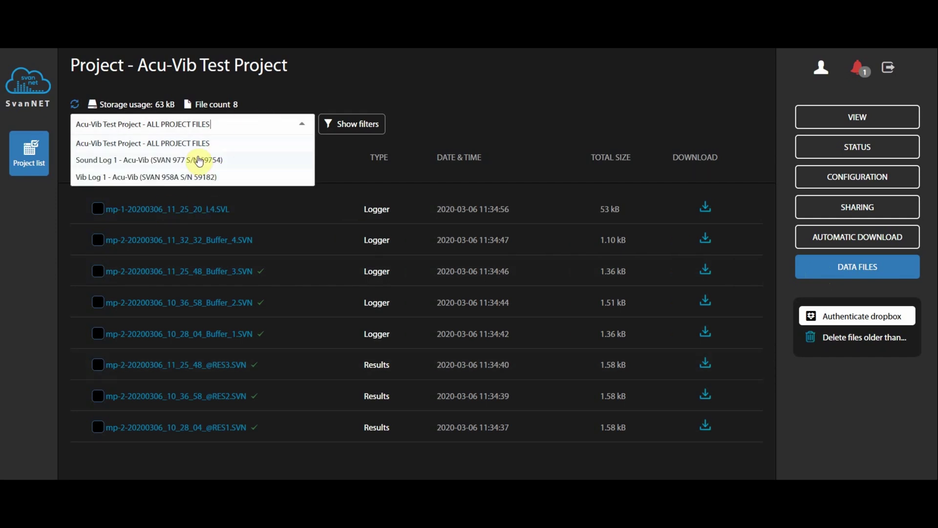
click(178, 143)
click(279, 125)
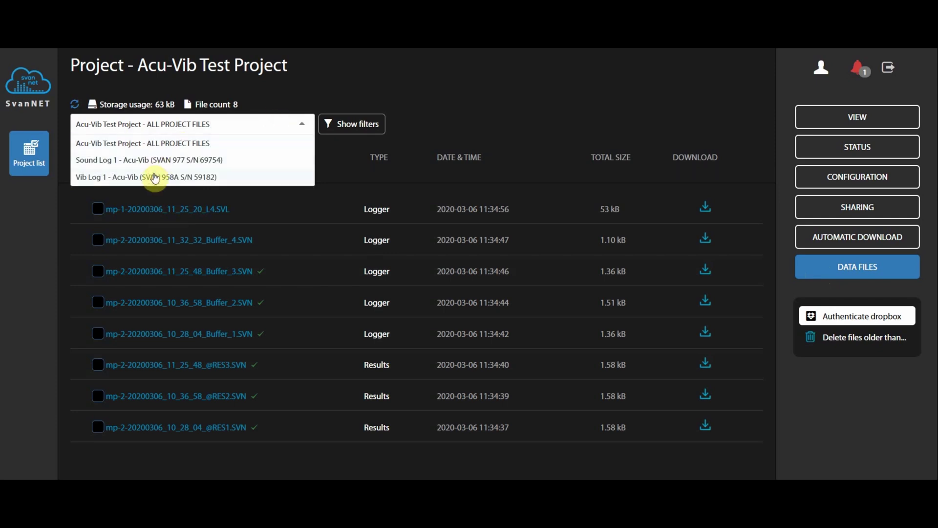
click(153, 175)
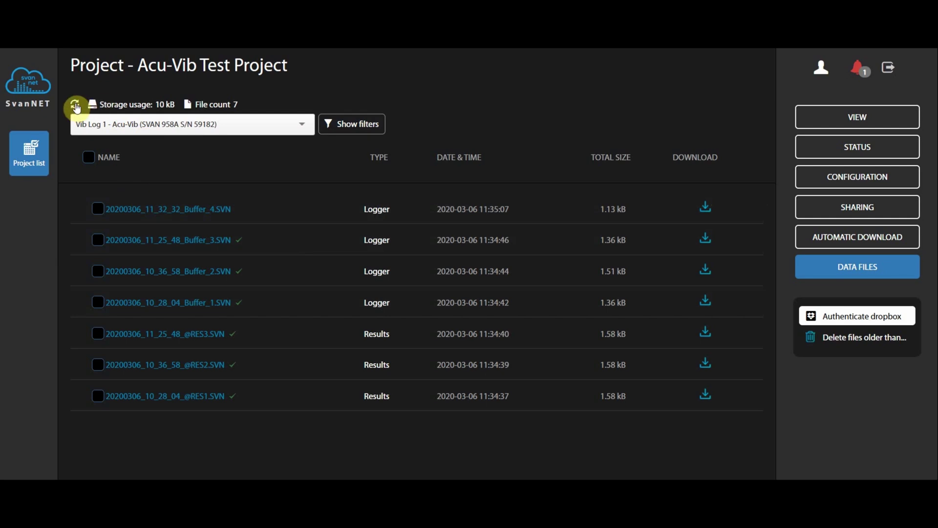
click(76, 106)
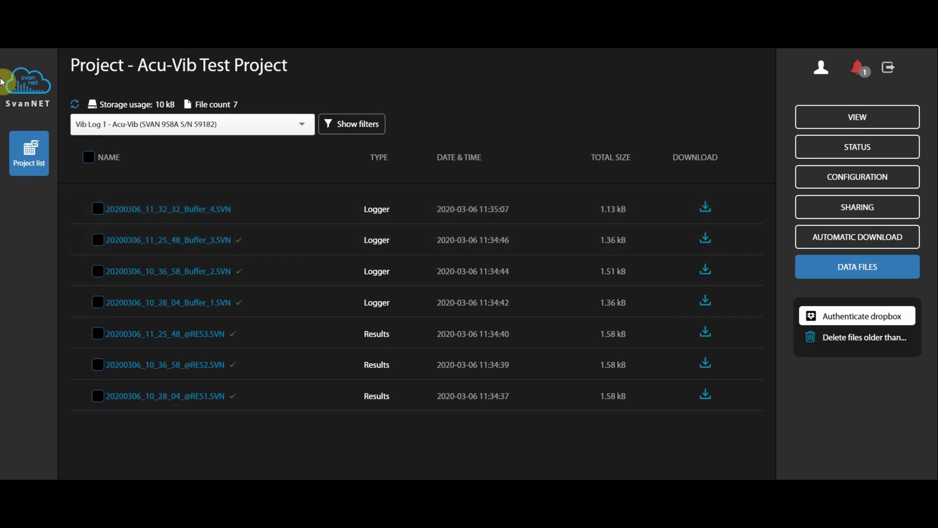
click(72, 105)
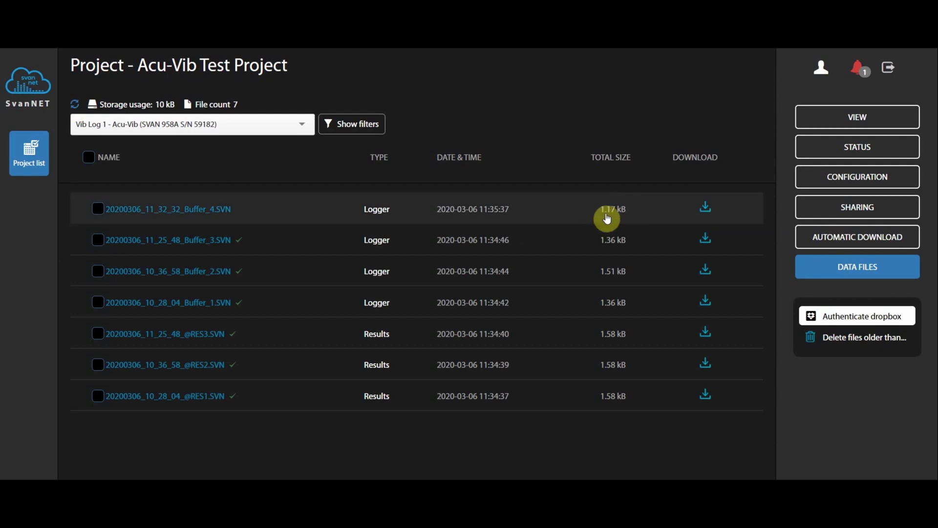
- Select and download the newest Buffer_4 SVN file, then return to the project list
click(99, 209)
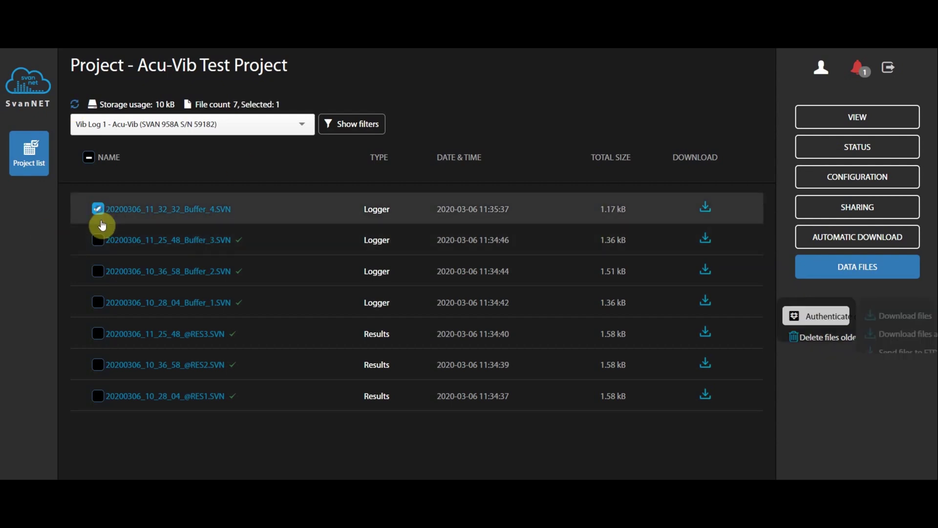
click(888, 315)
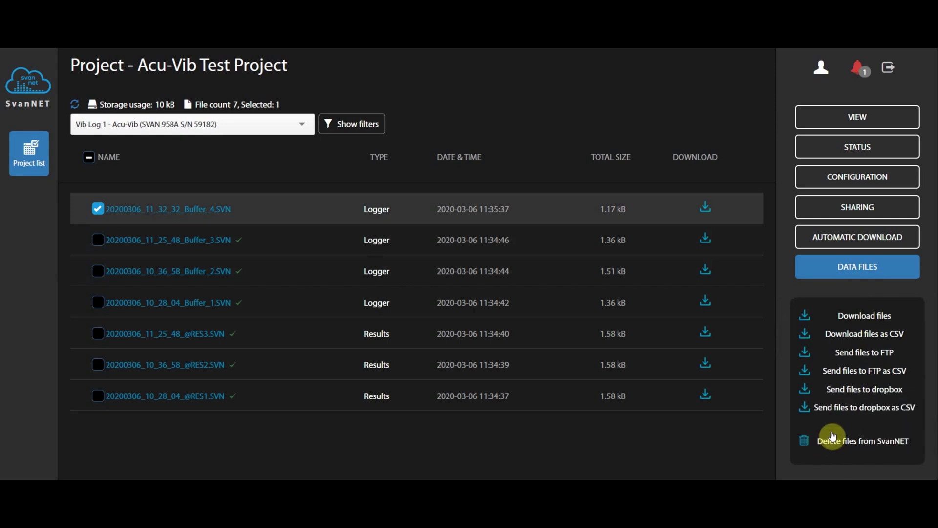
click(706, 211)
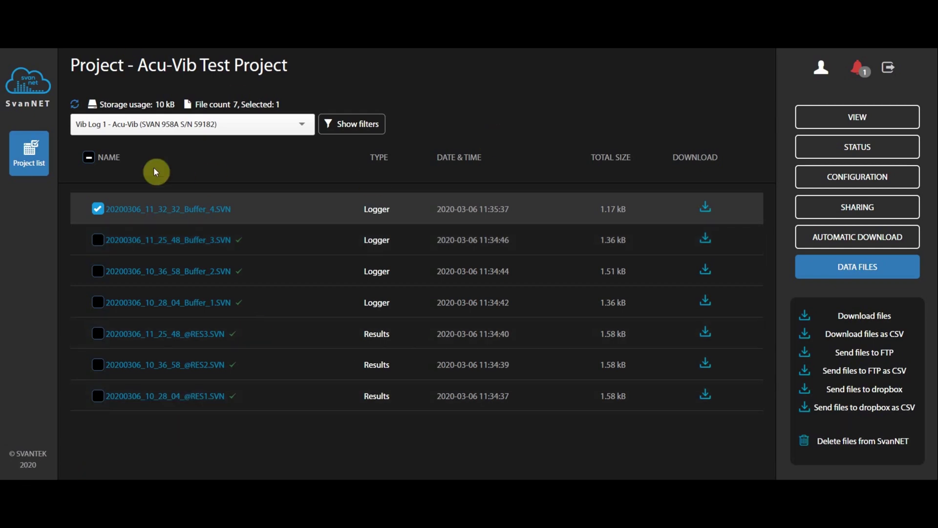
click(27, 157)
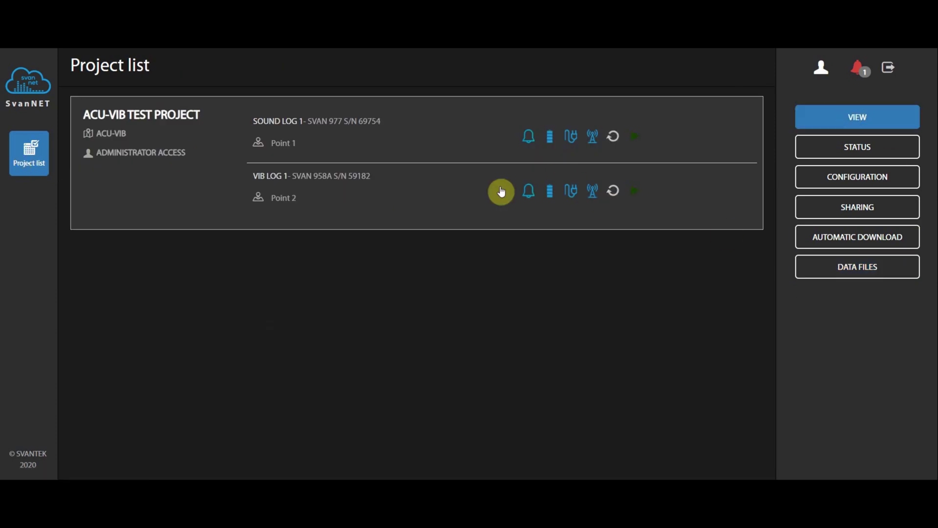
mouse_move(530, 138)
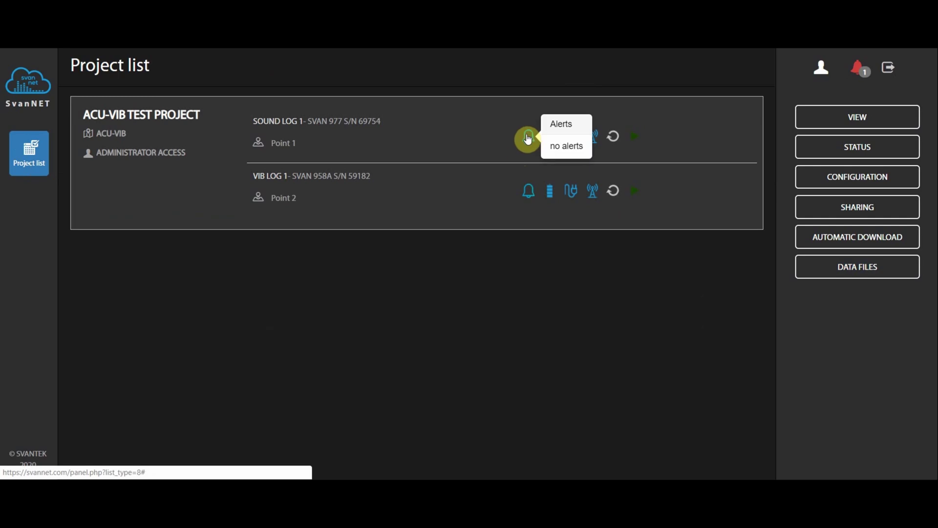
mouse_move(617, 141)
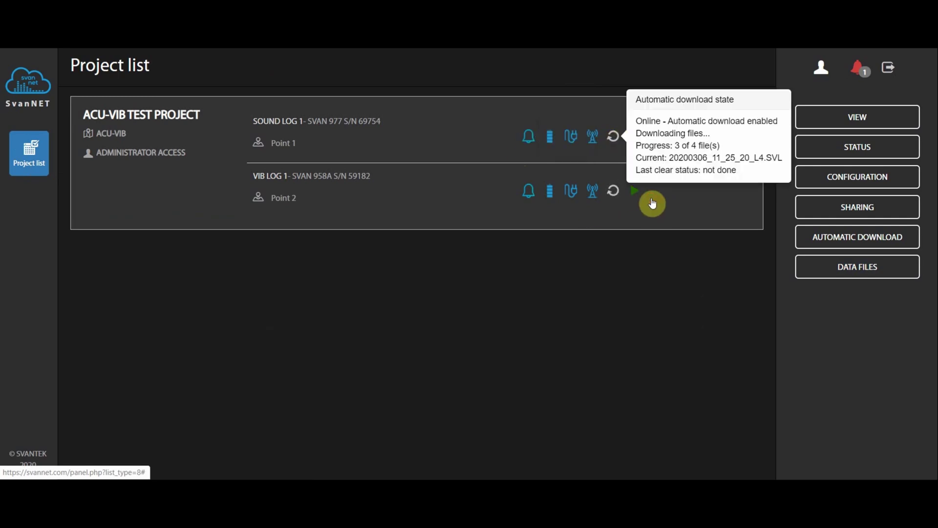
mouse_move(636, 191)
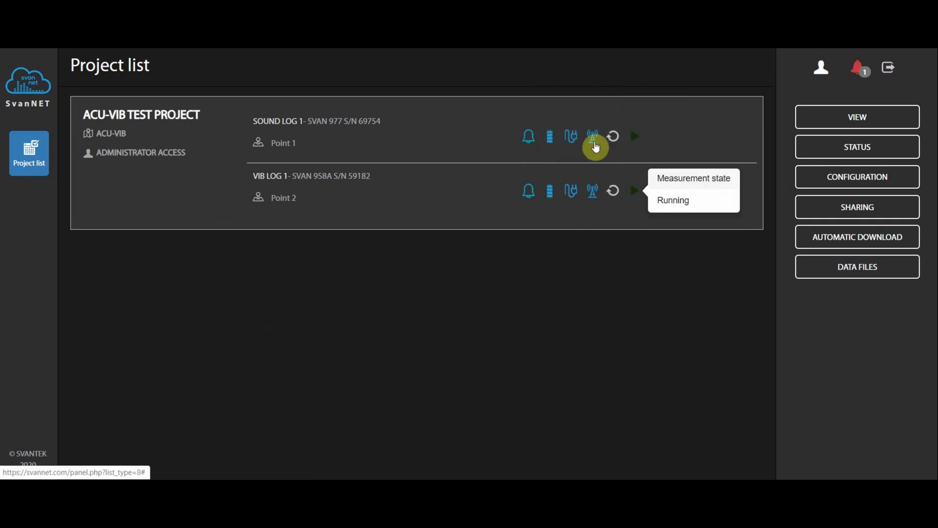
- Open the project's live map view and zoom out twice to show more area
click(877, 123)
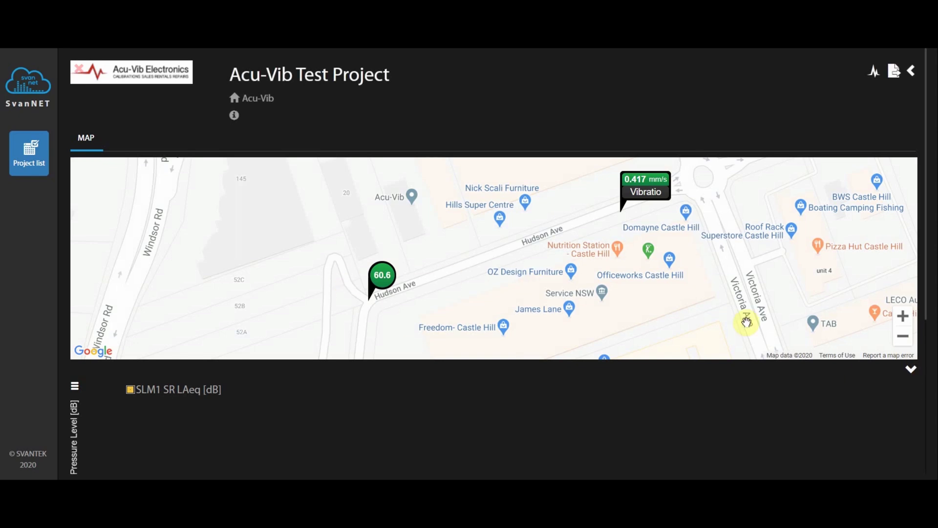
click(904, 337)
click(904, 337)
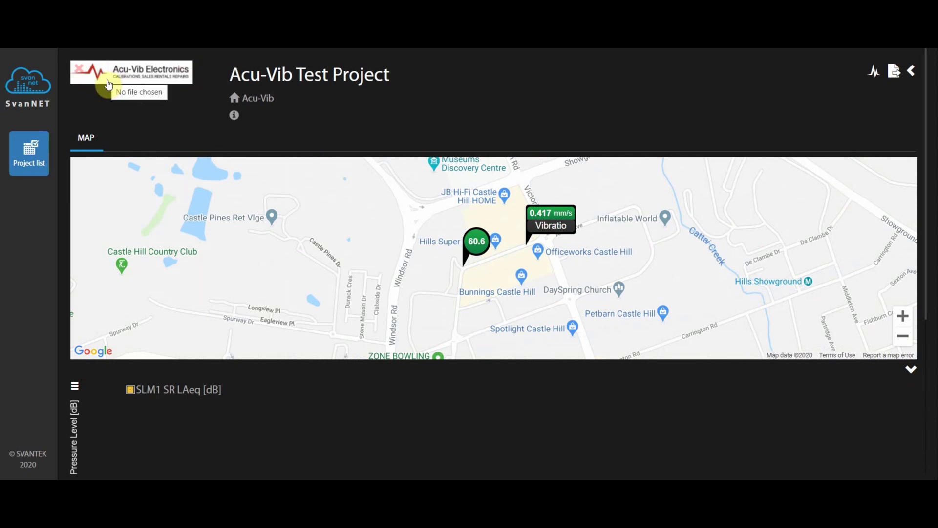
- Check the 60.6 dB sound and 0.417 vibration readings, then scroll down to the history charts
click(478, 248)
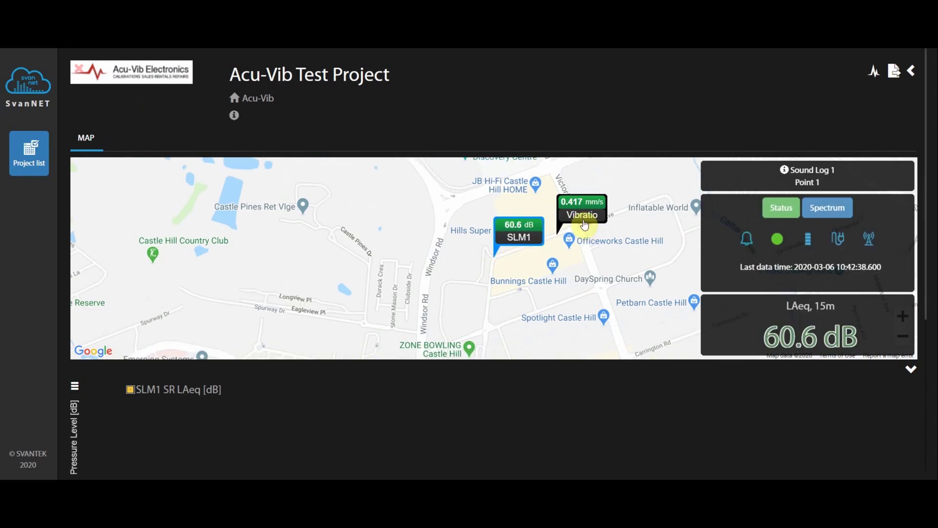
click(586, 206)
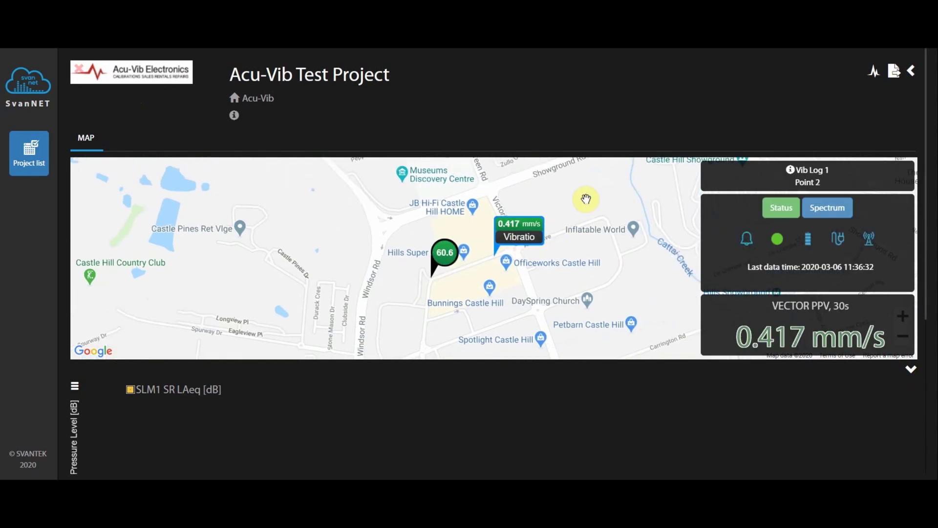
click(443, 251)
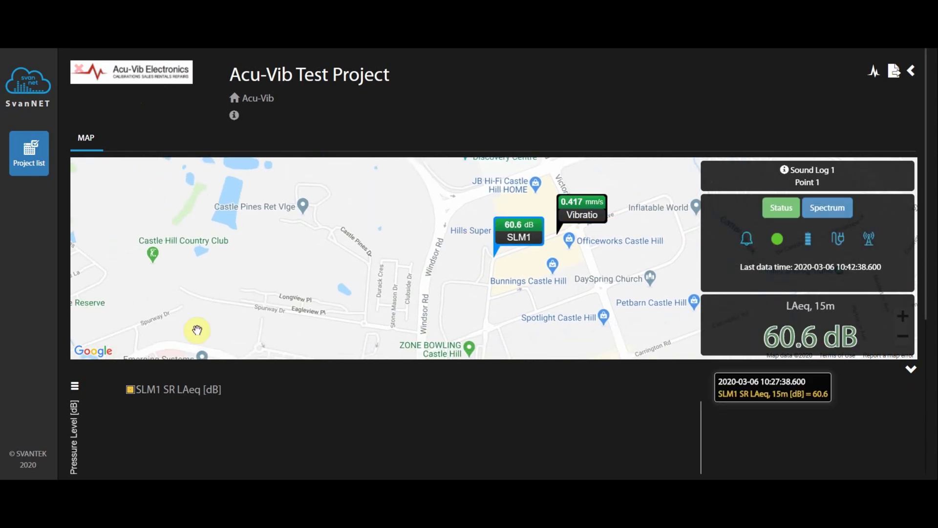
scroll(927, 388, down, 1)
scroll(927, 387, down, 3)
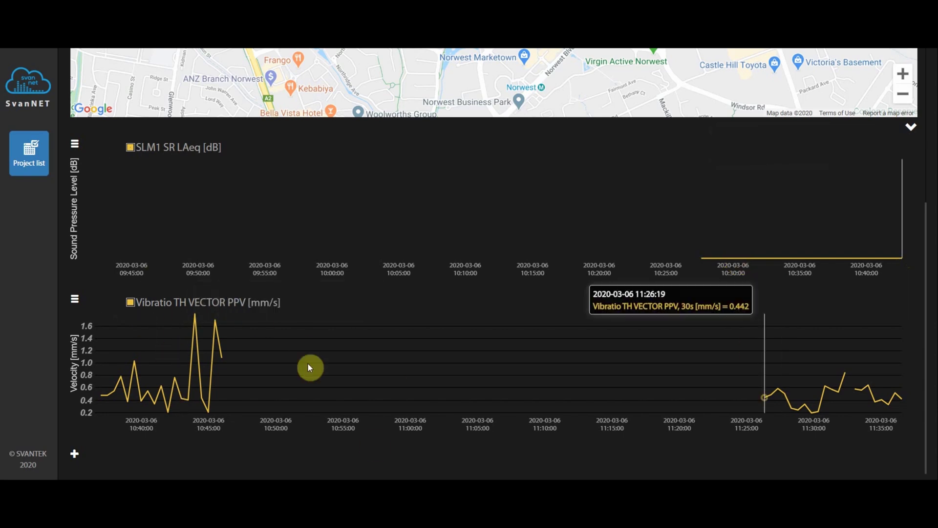
click(75, 301)
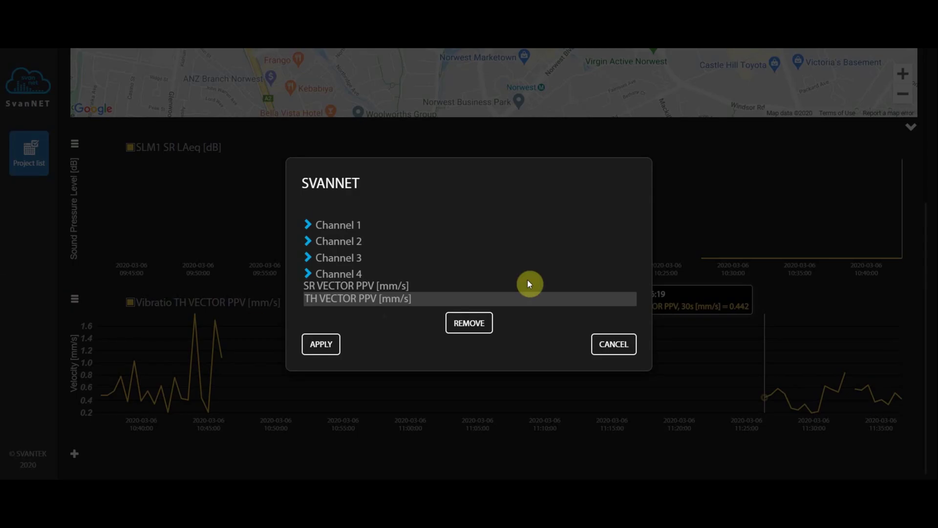
click(308, 226)
click(318, 216)
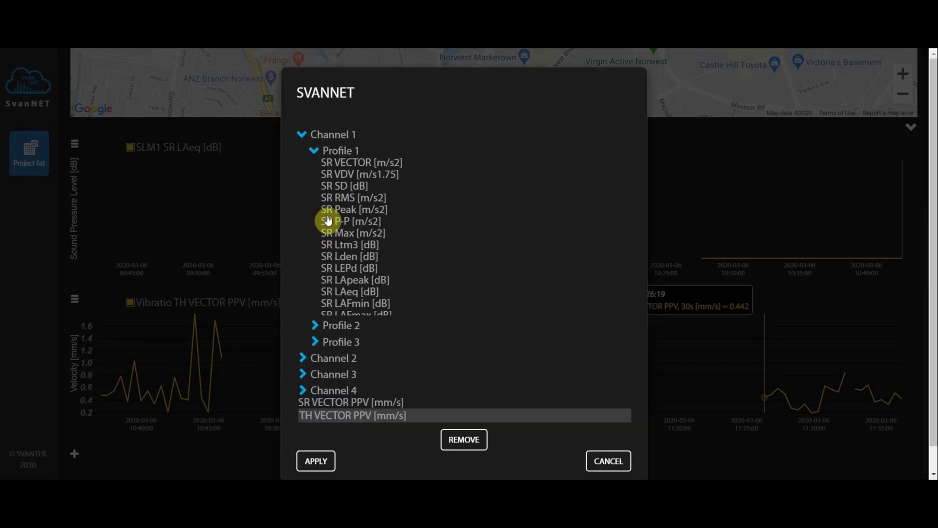
scroll(352, 251, down, 7)
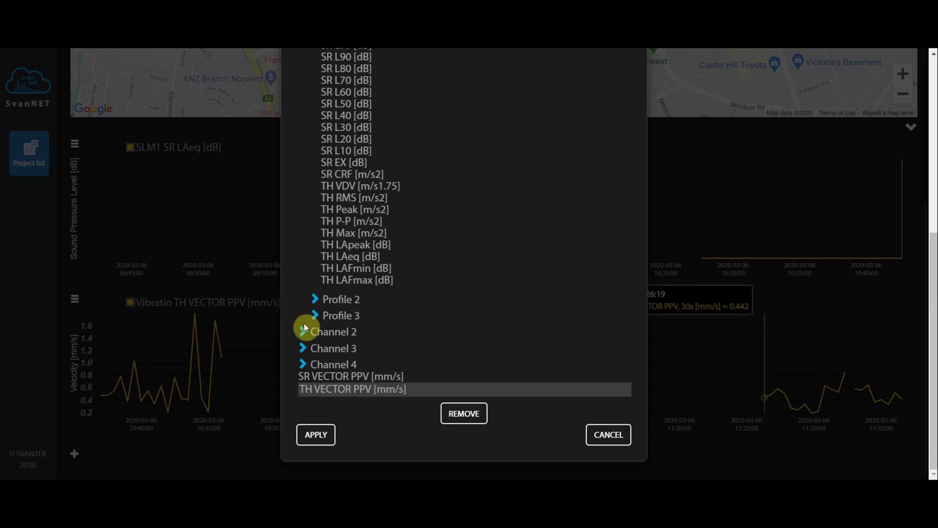
click(304, 348)
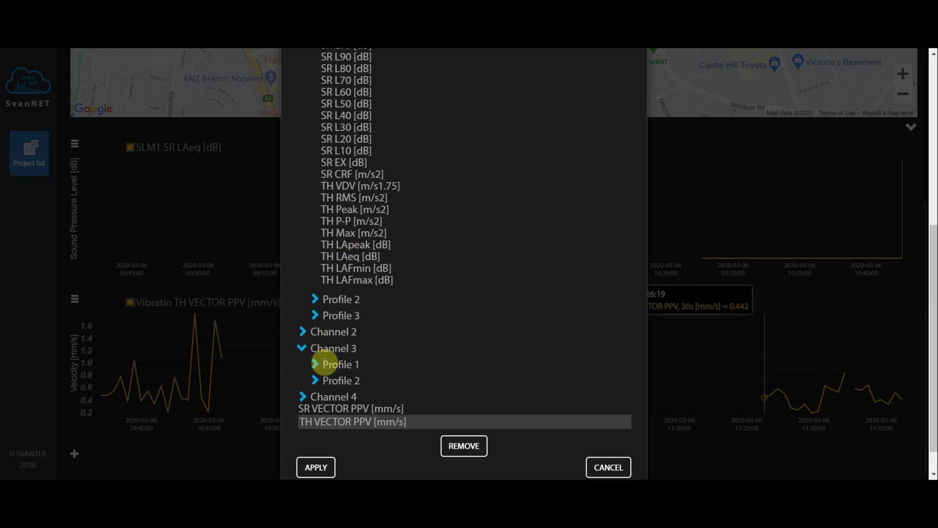
click(315, 364)
scroll(390, 340, down, 1)
scroll(390, 340, down, 3)
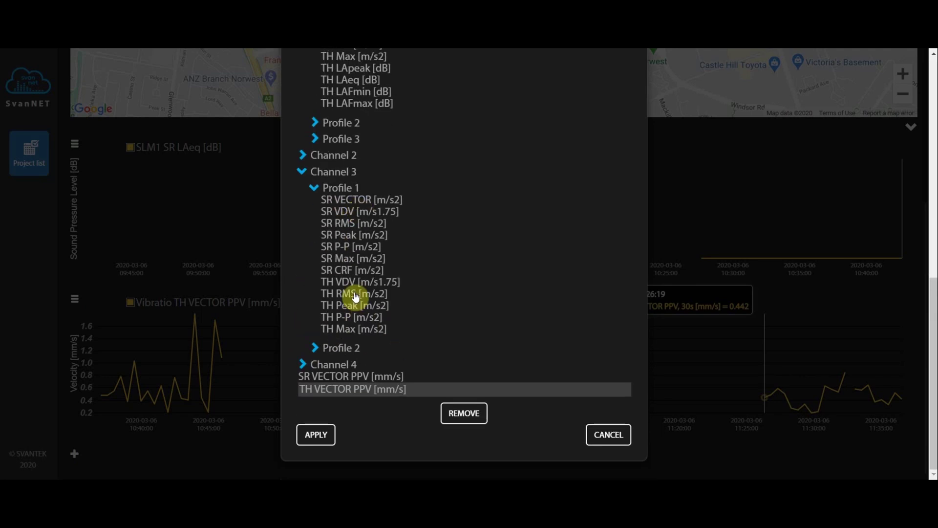
click(302, 364)
scroll(438, 418, down, 1)
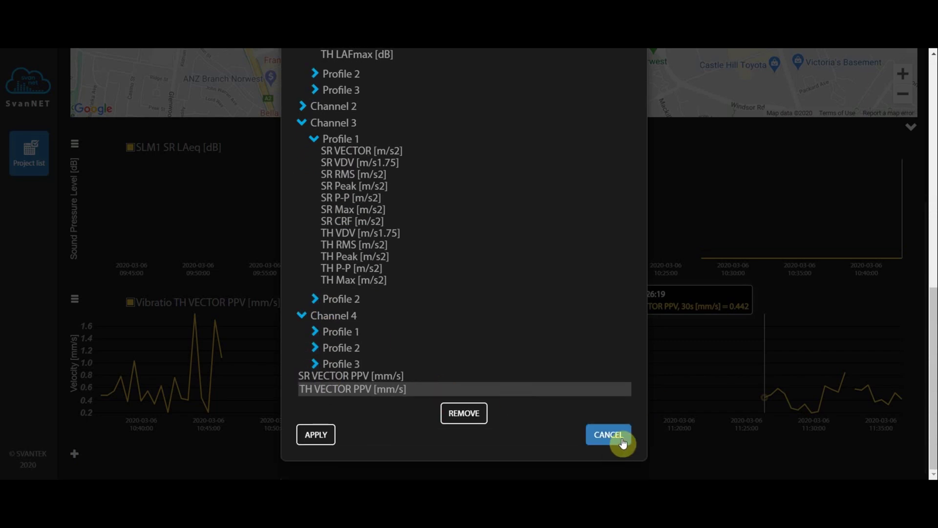
click(609, 435)
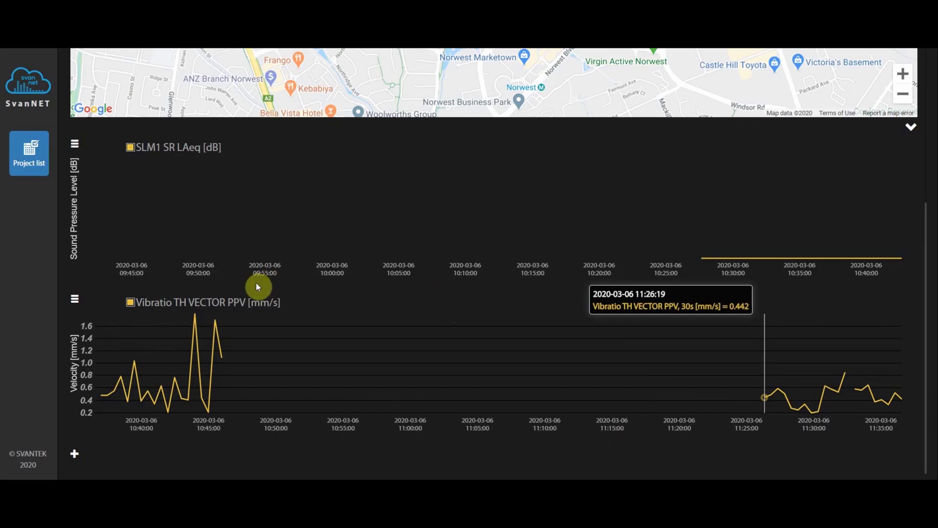
- Scroll back up to the map and return to the project list
scroll(324, 301, up, 5)
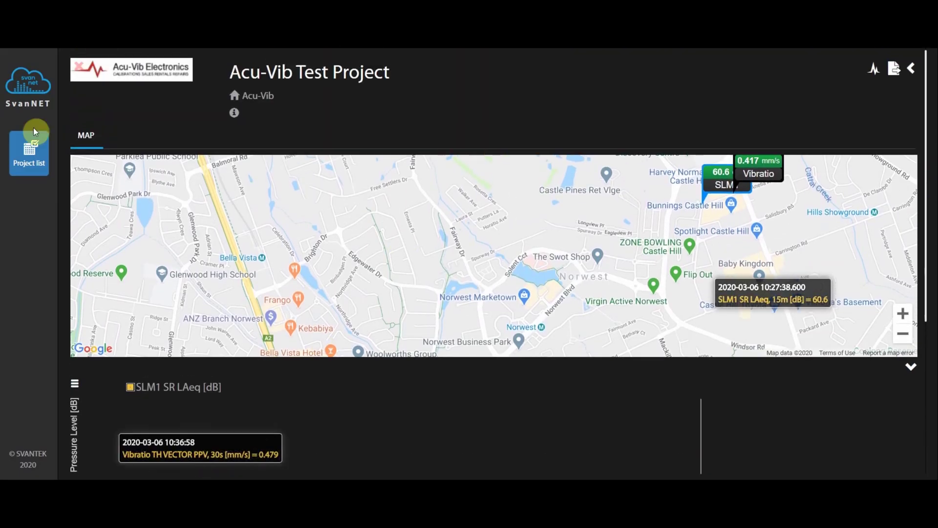
click(36, 143)
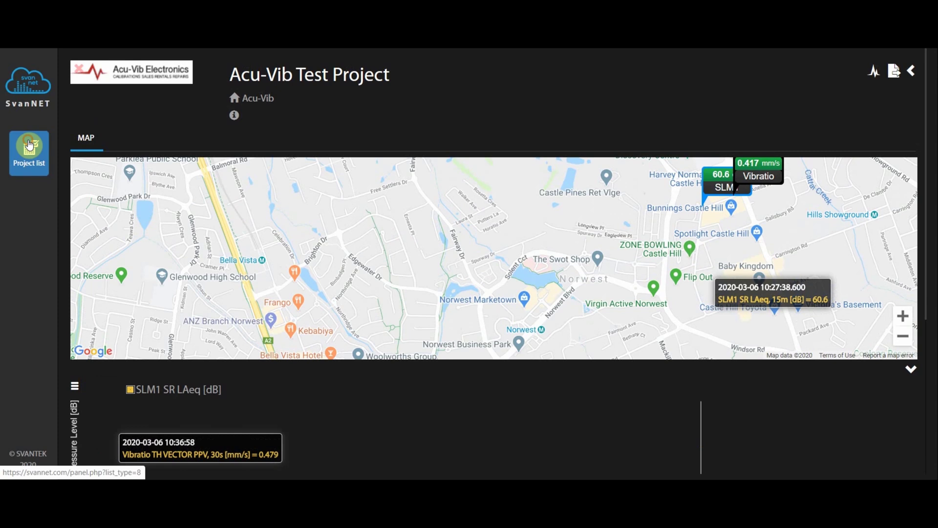